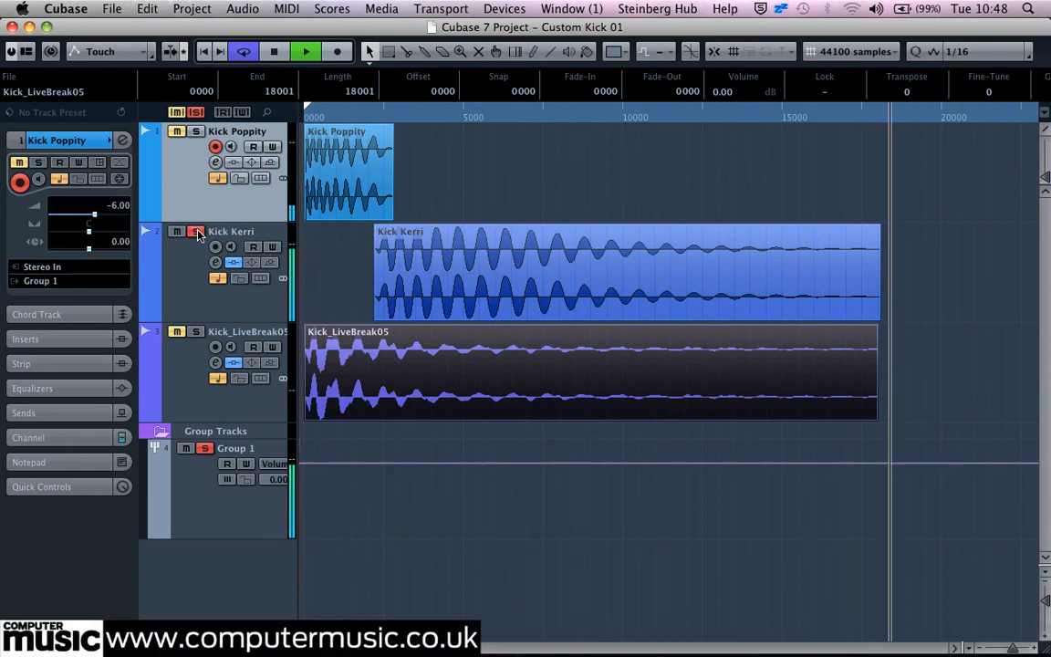
Audition the Kick_LiveBreak05 track in solo instead of Kick Kerri, and clear its solo
left_click(198, 233)
left_click(196, 332)
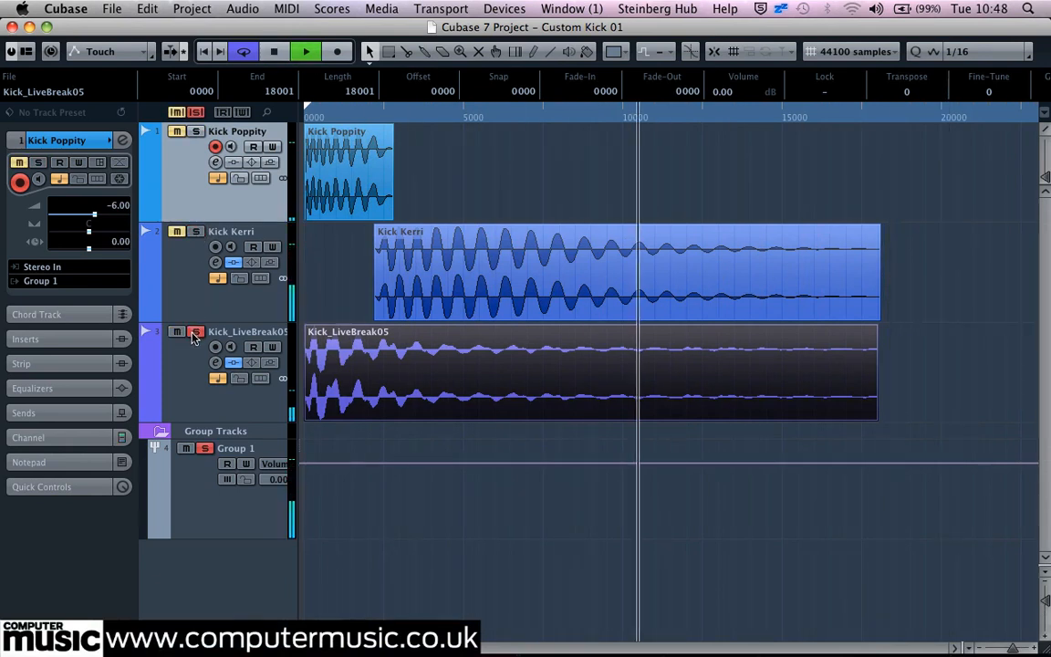
left_click(195, 332)
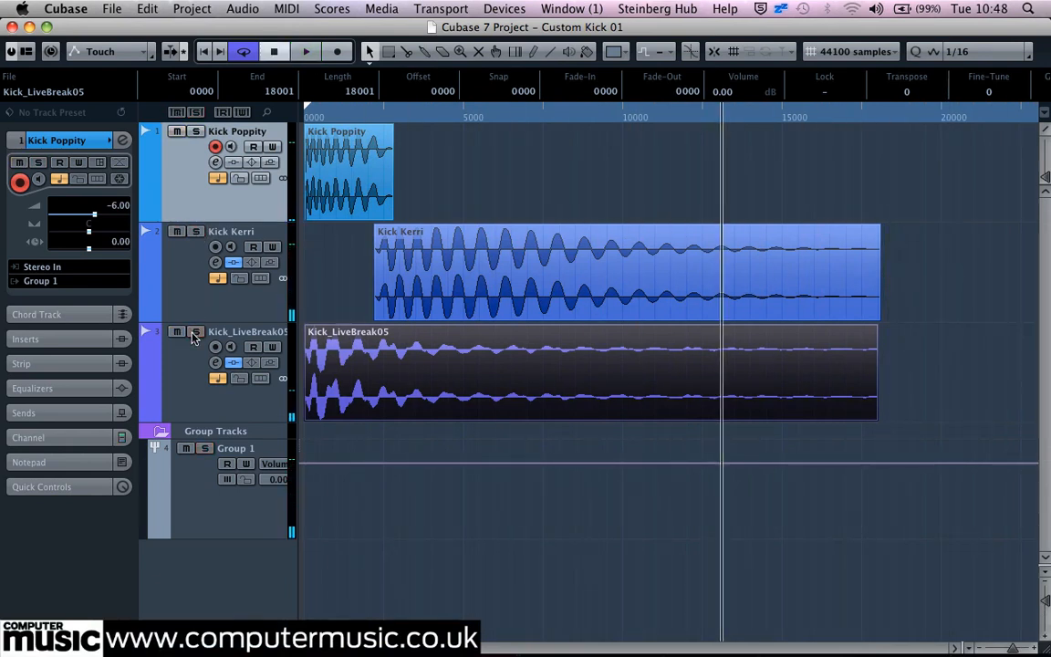
left_click(196, 478)
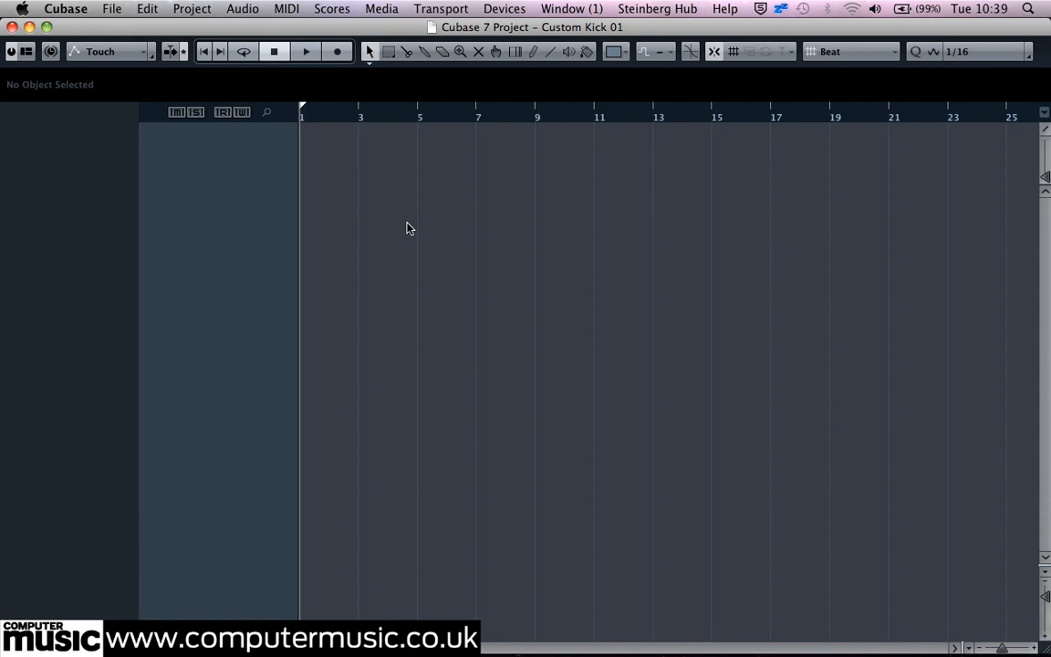
Import Kick Poppity.Wav from the Finder onto a new audio track and move its clip to the project start
key("super+Tab")
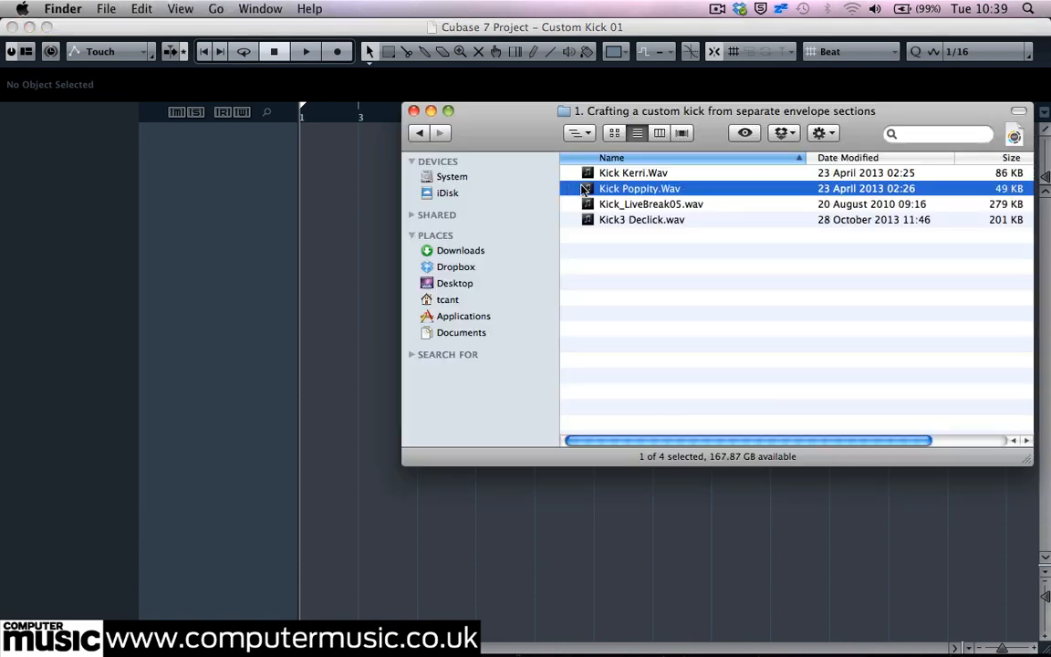
left_click_drag(584, 189, 482, 148)
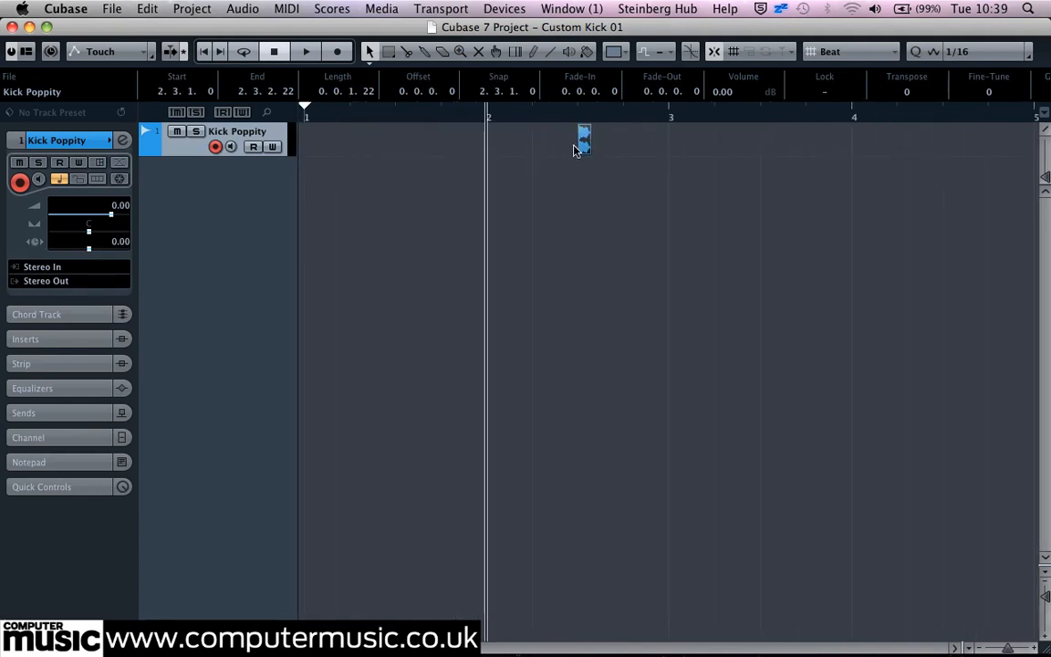
left_click_drag(575, 151, 285, 139)
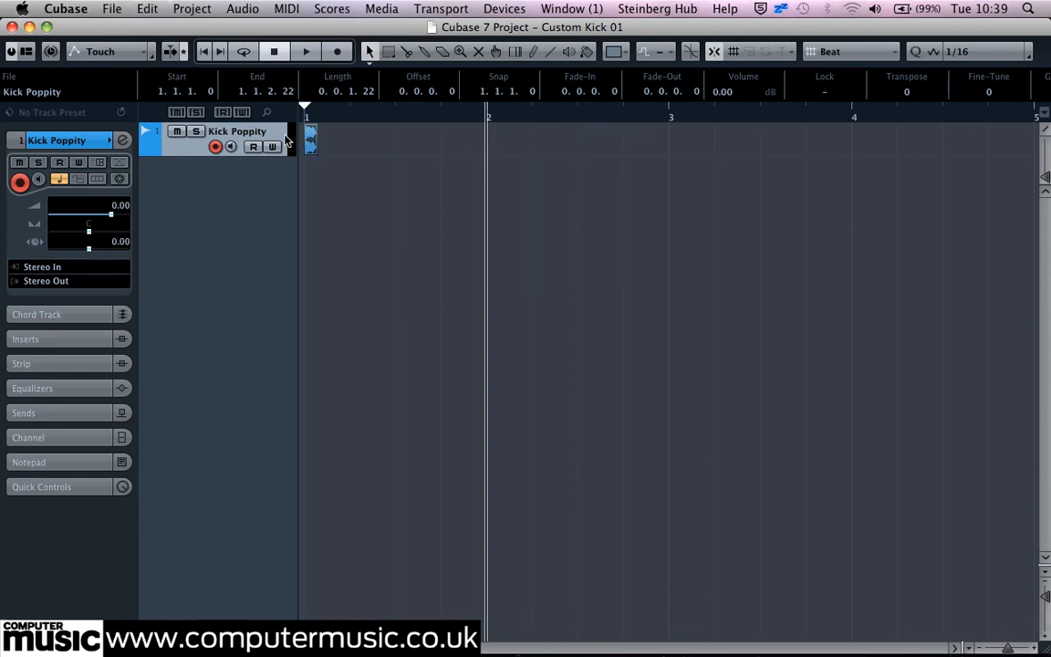
Set the Kick Poppity track's volume to -6 dB and play the clip
key("z")
key("h")
key("h")
key("h")
key("h")
key("h")
key("h")
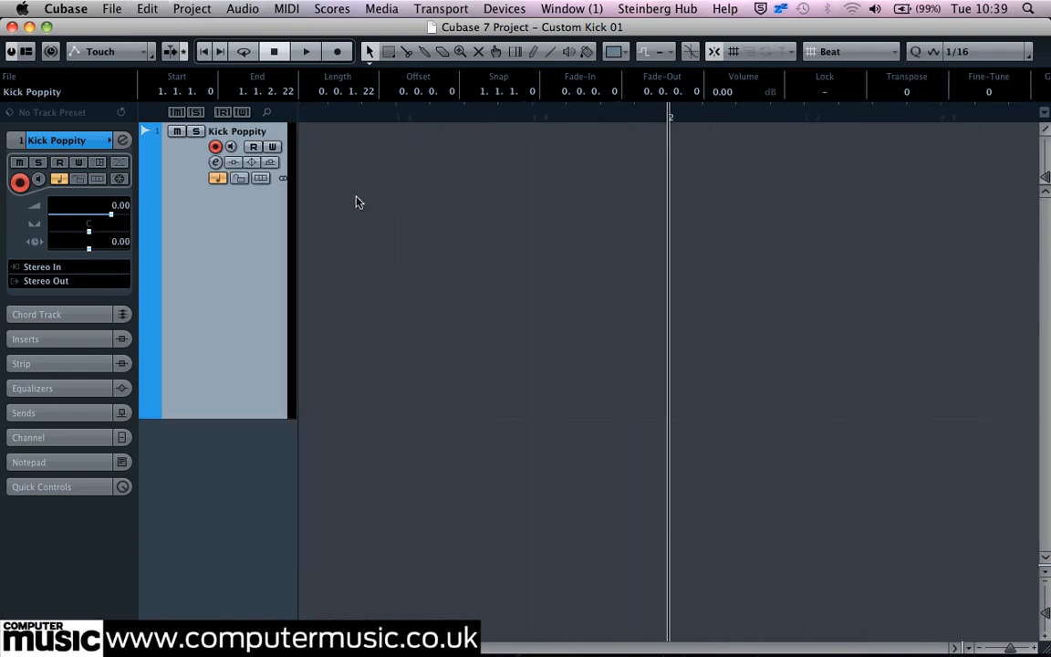
left_click_drag(316, 647, 304, 648)
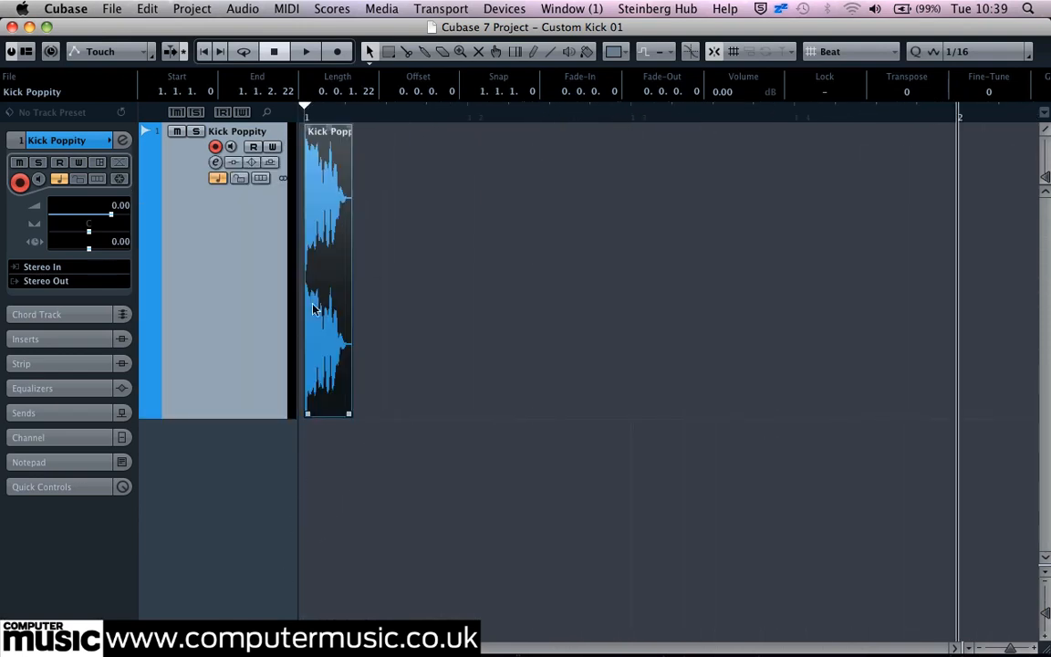
left_click_drag(320, 289, 364, 258)
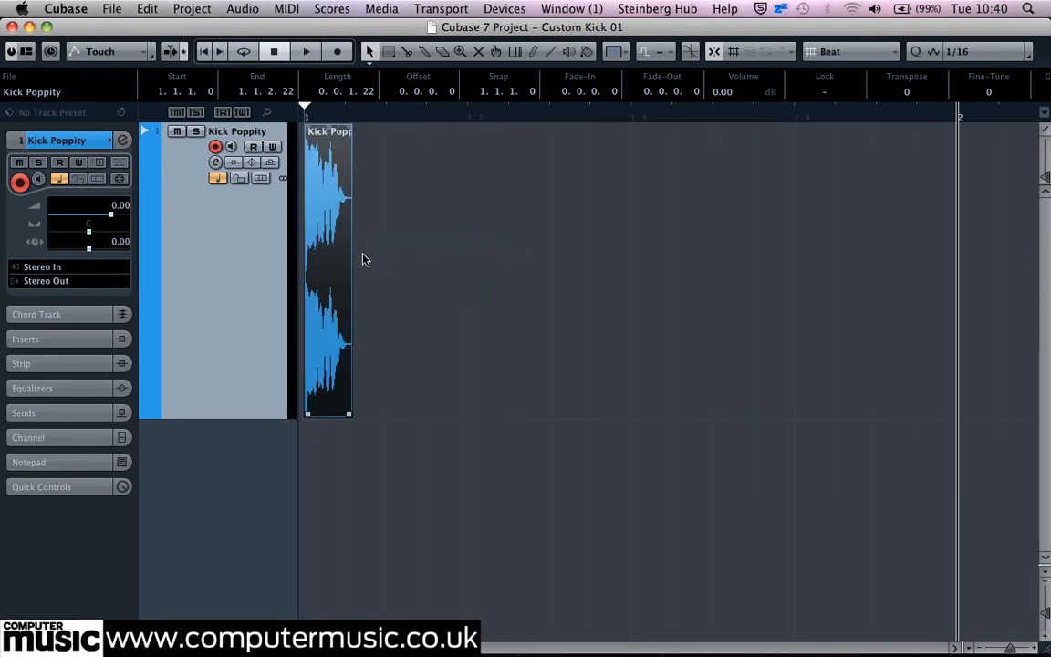
double_click(121, 207)
type("-6")
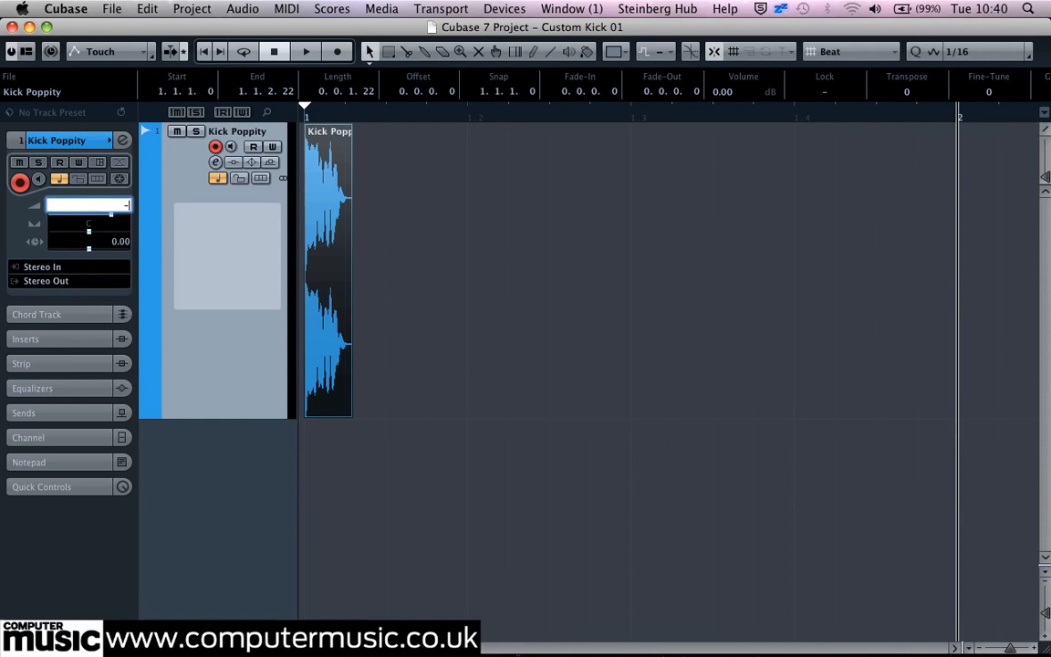
key("Return")
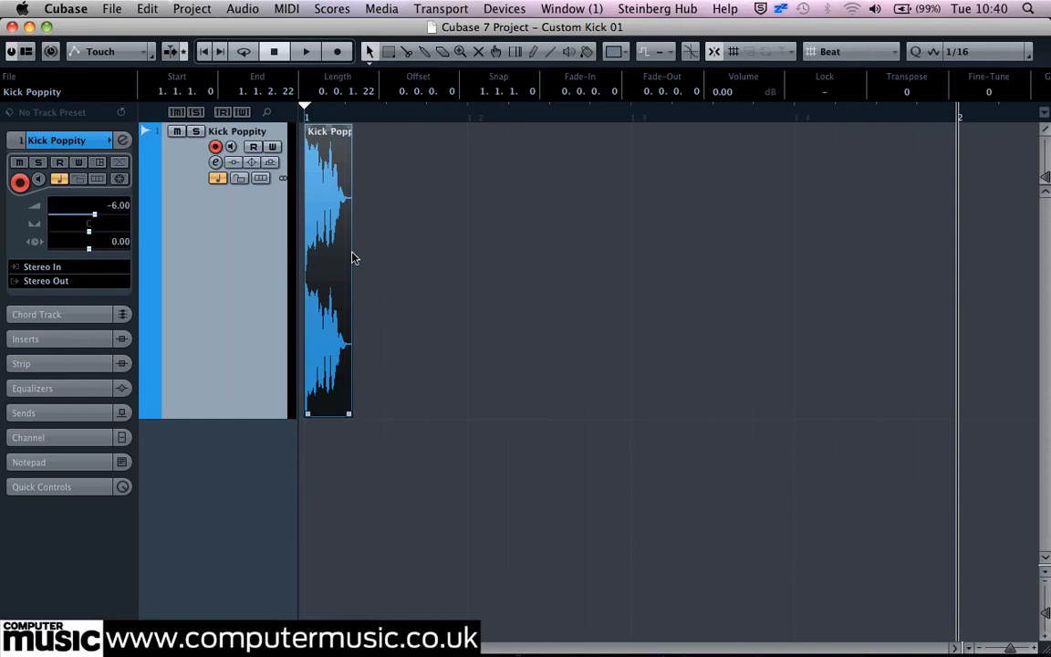
key("space")
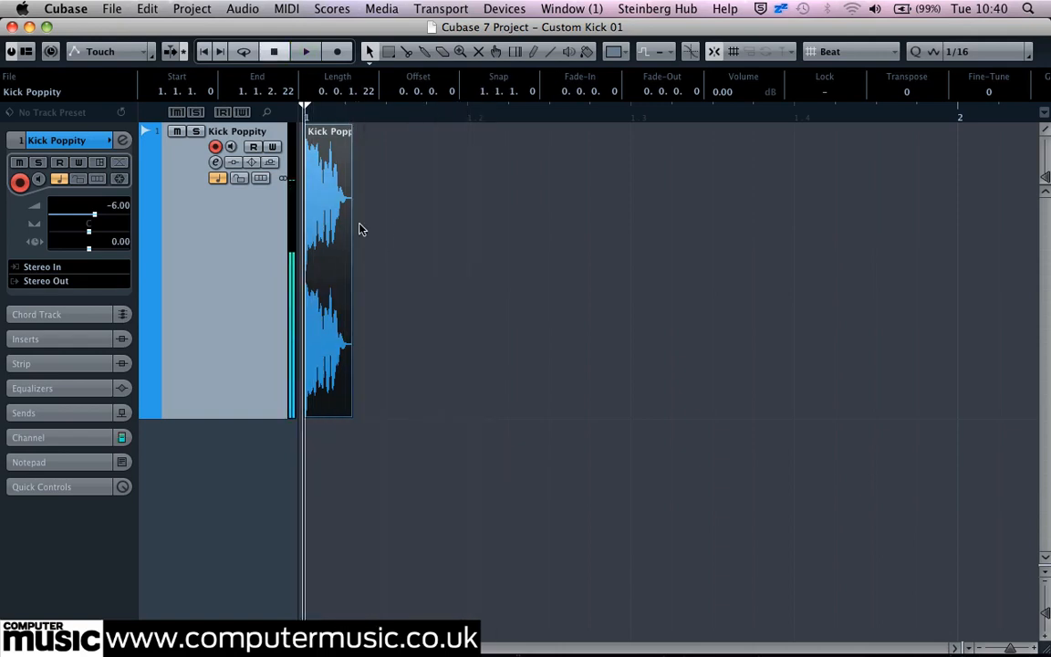
Change the time ruler's display format to Samples for close editing of the Kick Poppity waveform
key("h")
key("h")
key("h")
key("h")
key("h")
key("h")
key("h")
key("h")
key("h")
key("h")
key("h")
key("h")
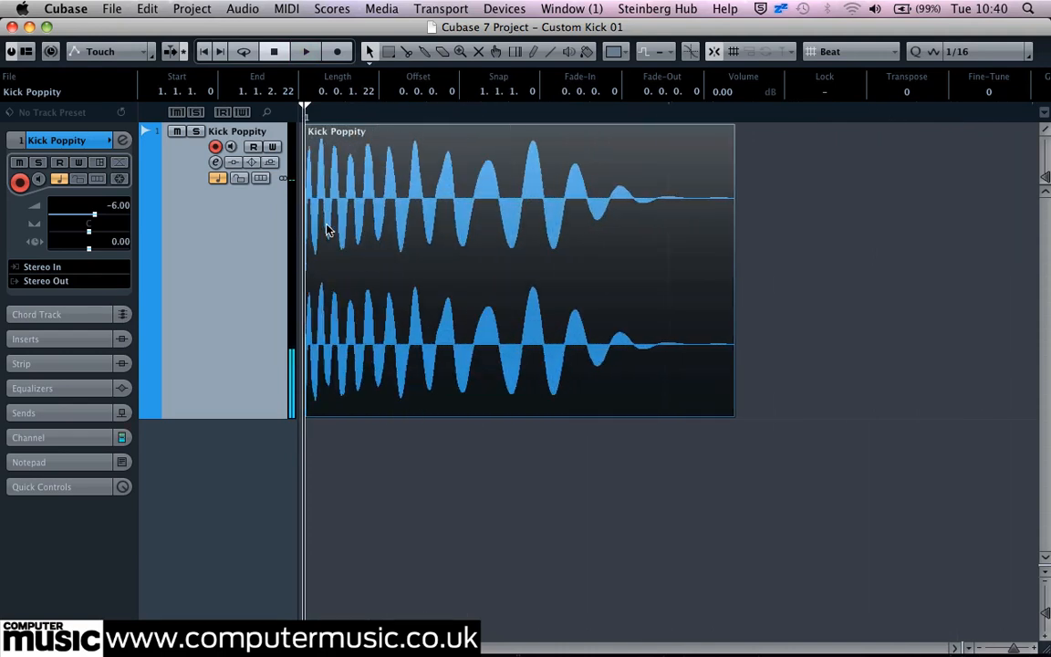
key("h")
key("h")
key("g")
key("g")
left_click(321, 211)
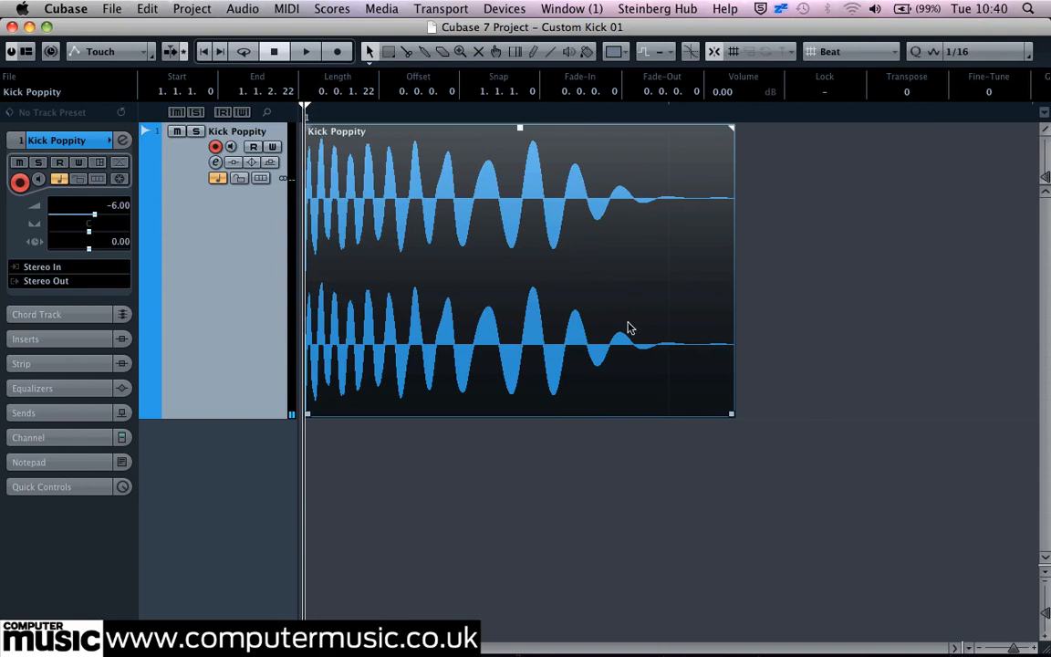
right_click(410, 118)
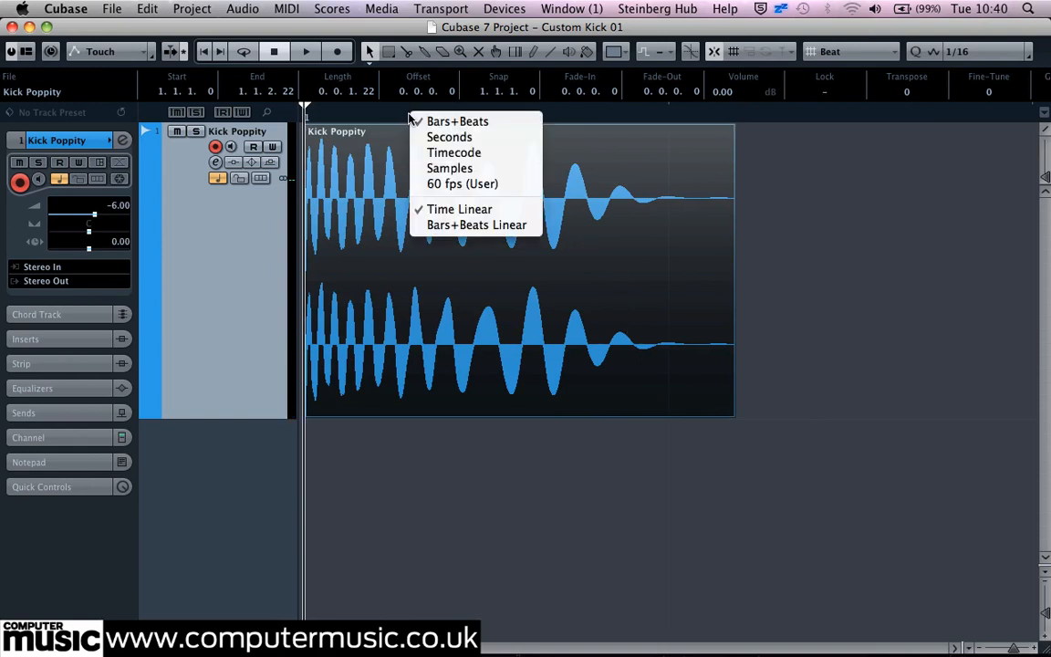
left_click(453, 169)
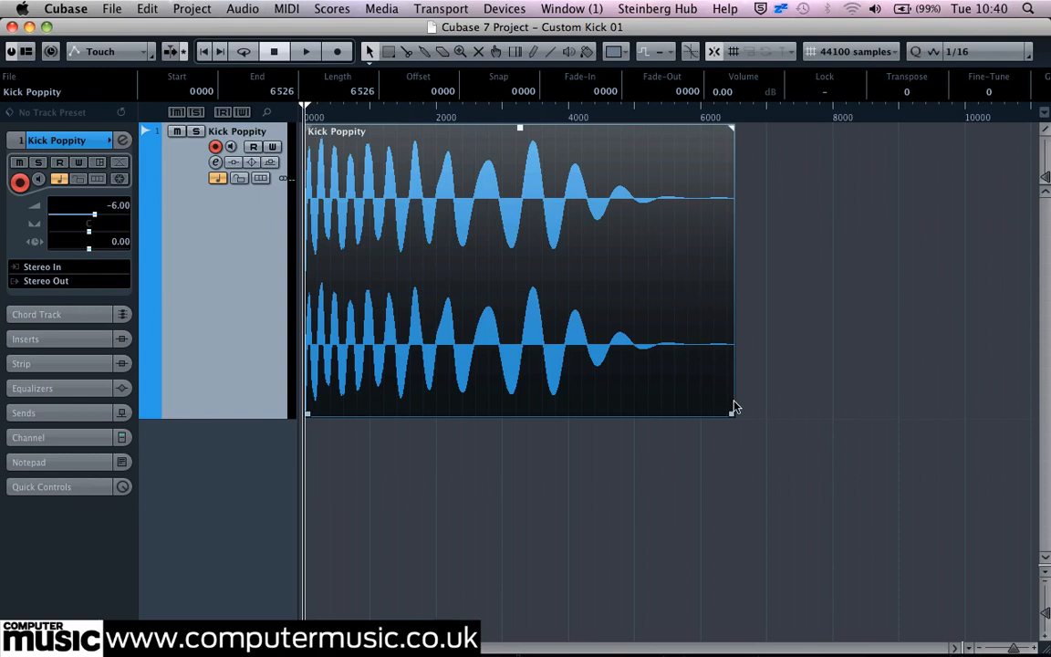
Trim the Kick Poppity clip's end to about 2808 samples and give it a fade-out of about 721 samples
left_click_drag(733, 415, 488, 392)
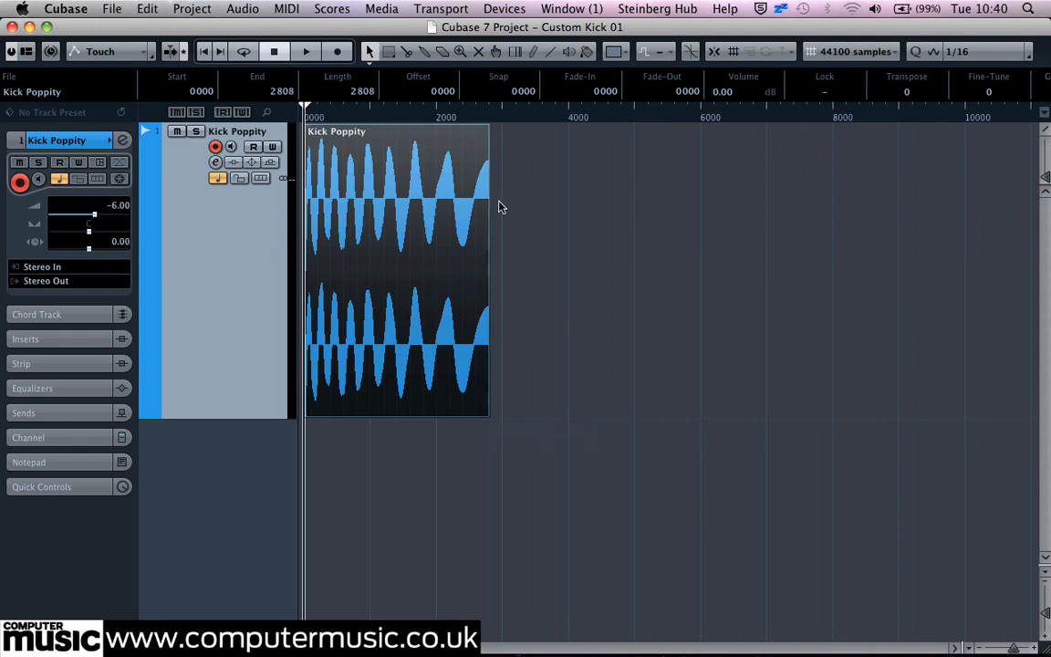
left_click_drag(488, 129, 438, 125)
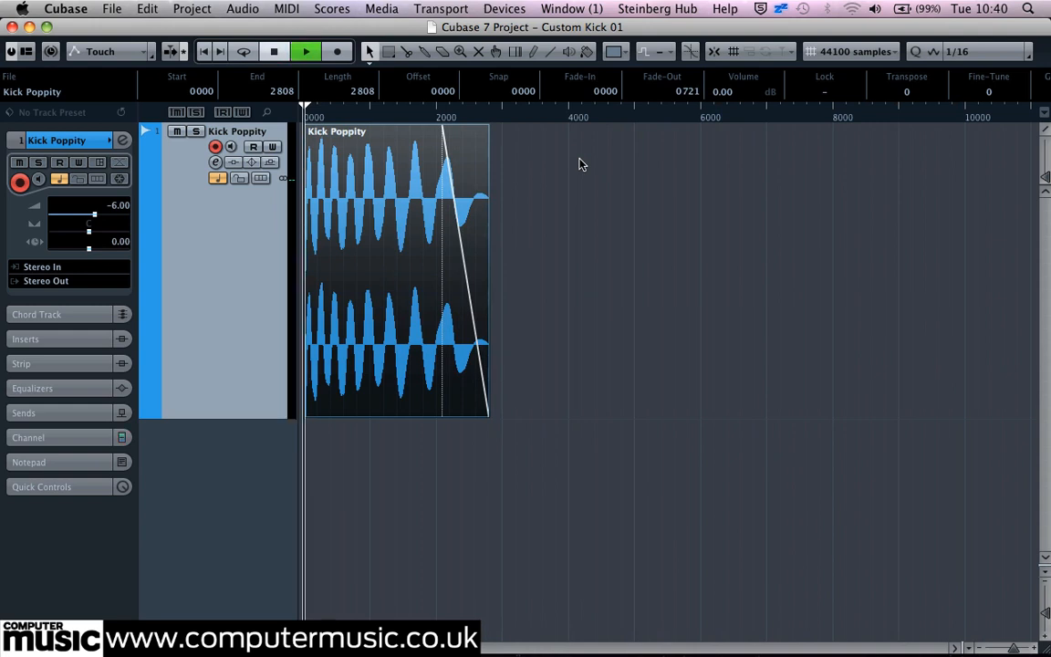
key("space")
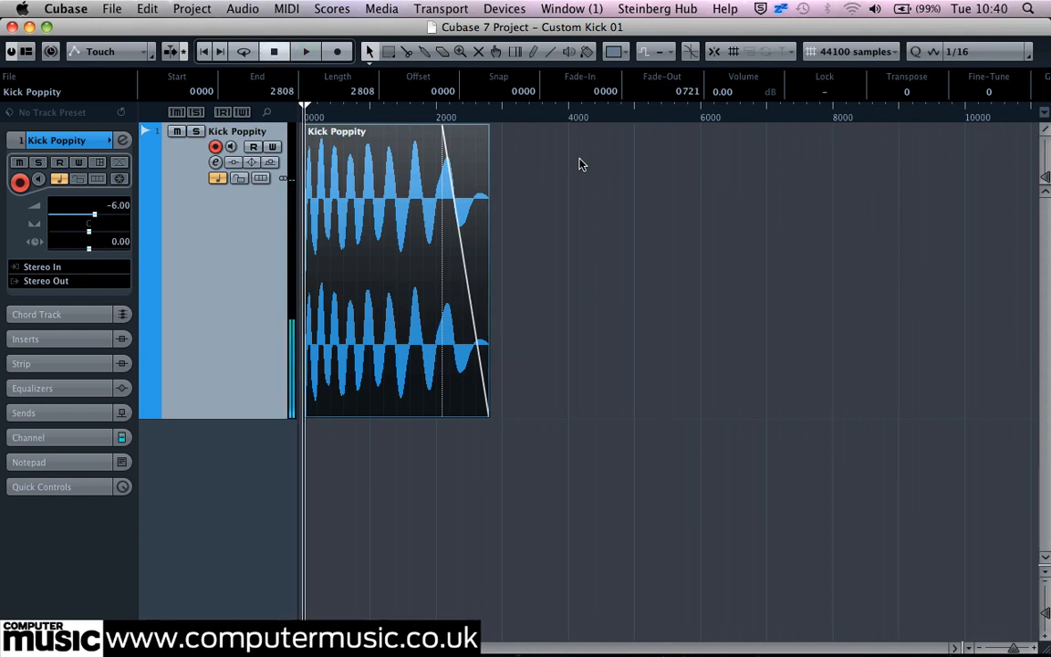
Import Kick Kerri.Wav from the Finder onto a new track below Kick Poppity and align its clip to the project start
key("super+Tab")
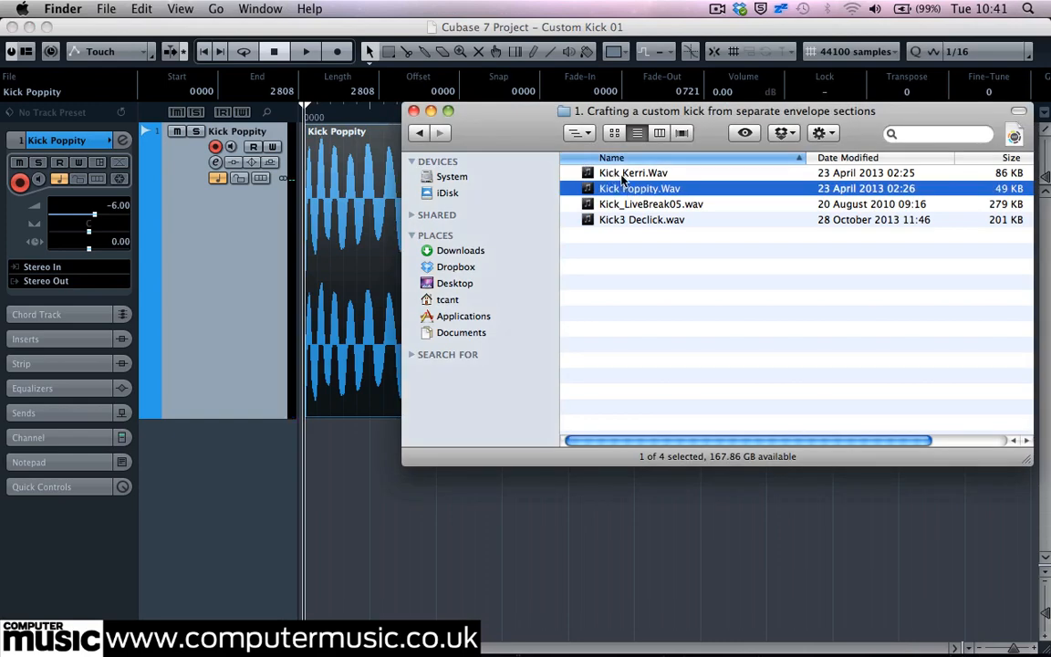
left_click_drag(609, 174, 337, 452)
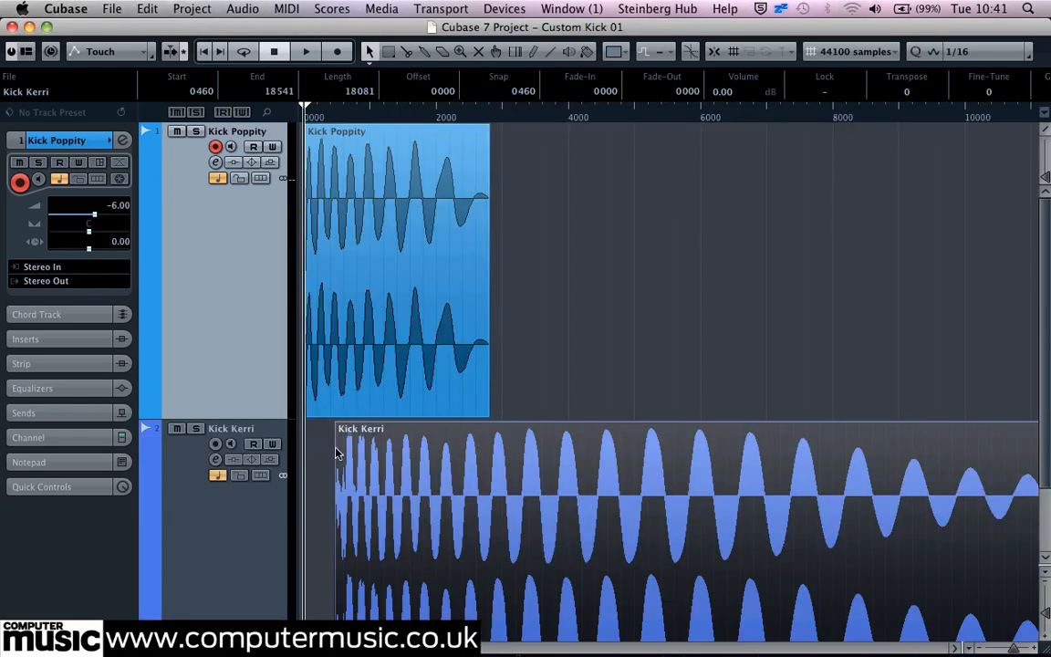
scroll(398, 432, "down", 2)
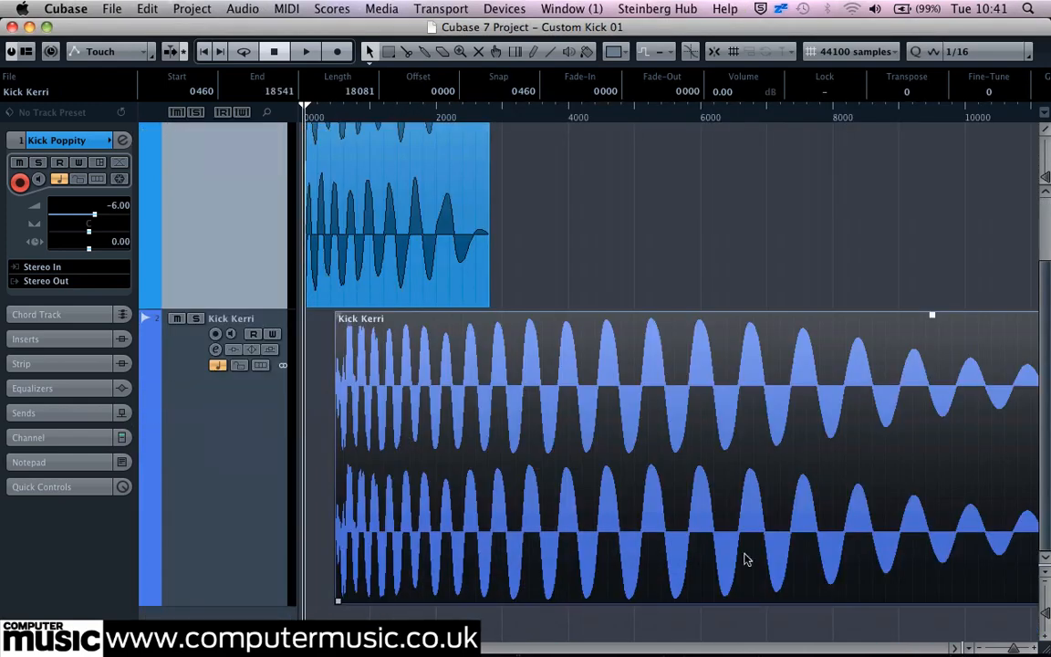
left_click_drag(1047, 621, 1048, 613)
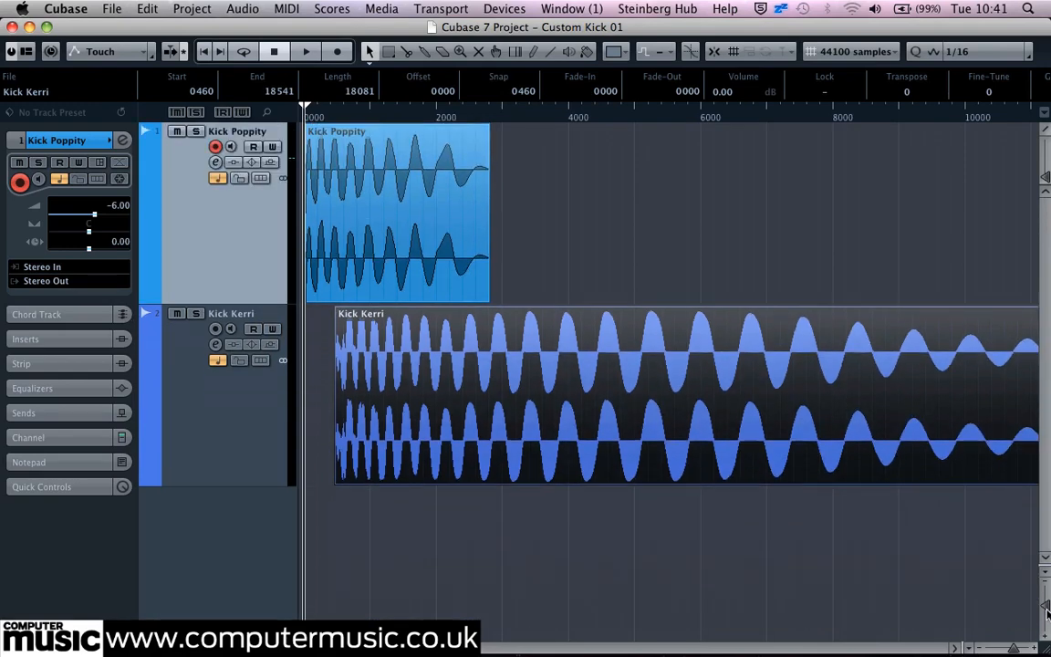
left_click_drag(601, 424, 552, 408)
Set the Kick Kerri track's volume to -6 dB
key("h")
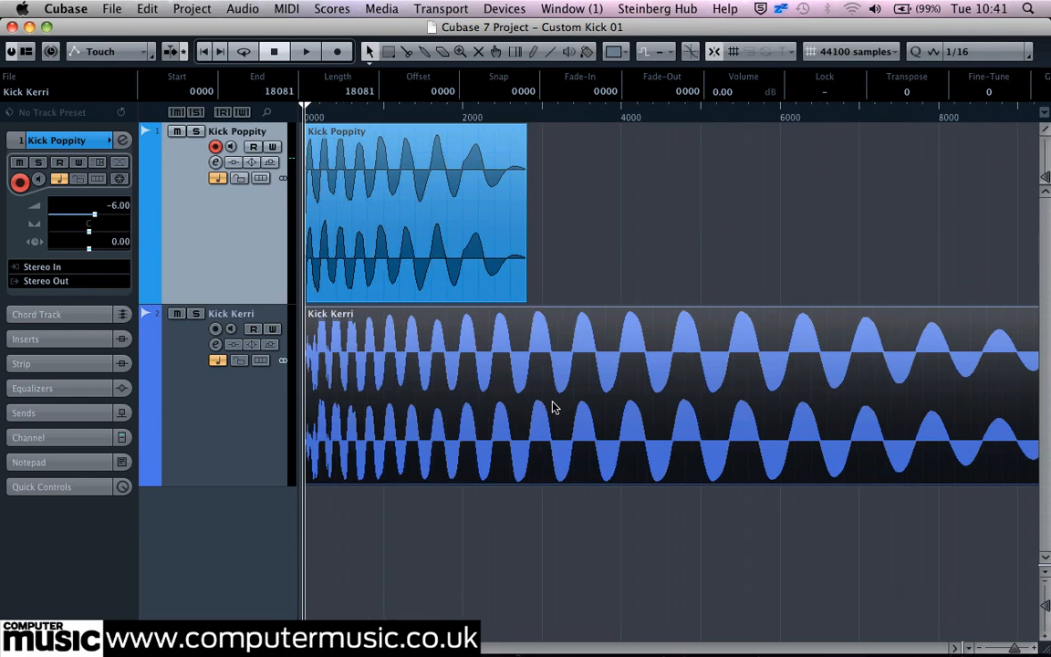
left_click(243, 376)
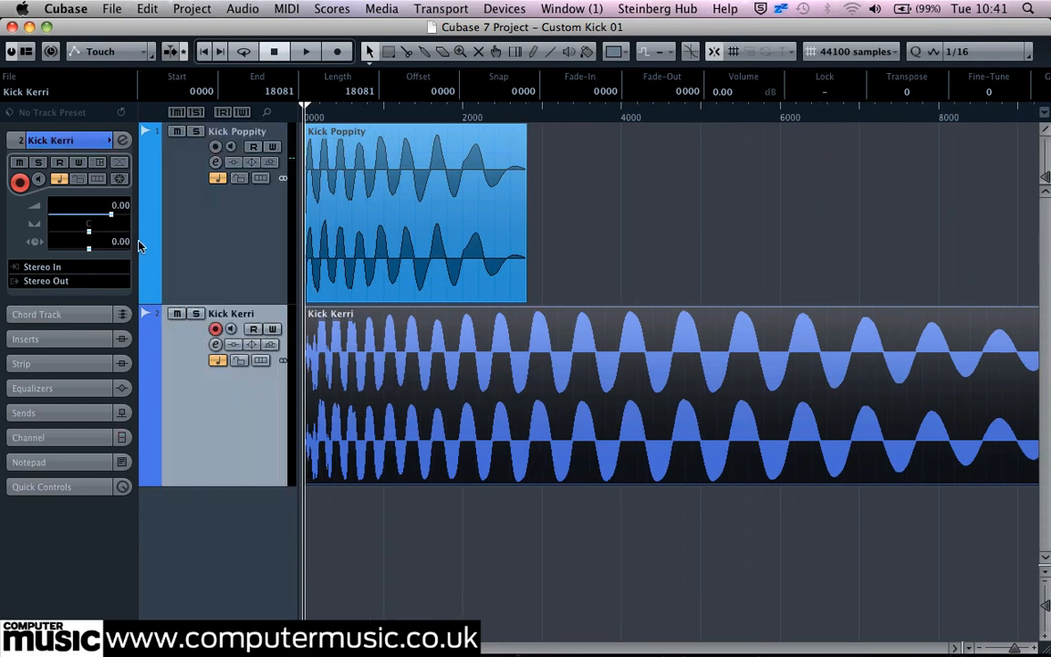
double_click(120, 207)
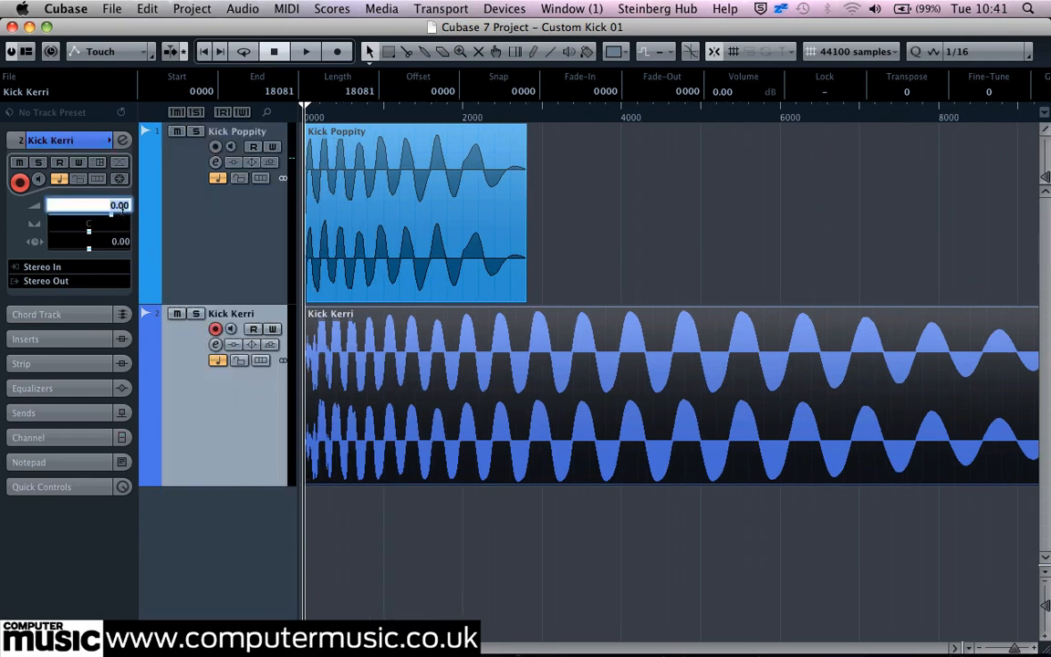
type("-6")
key("Return")
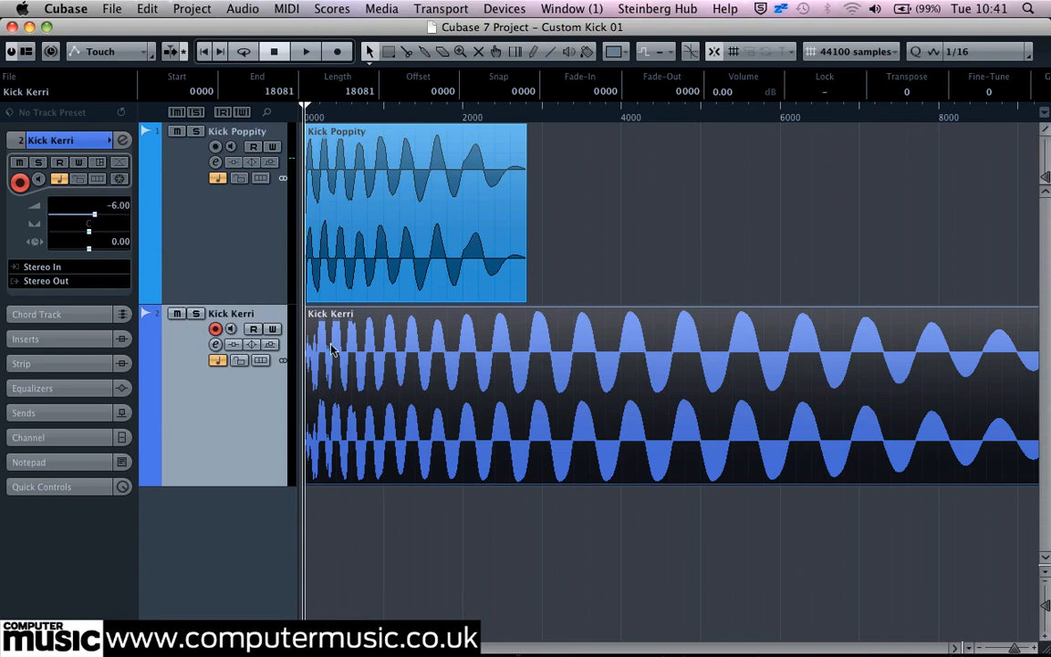
Trim the start of the Kick Kerri clip to about sample 2202, overlapping the end of Kick Poppity
left_click(493, 517)
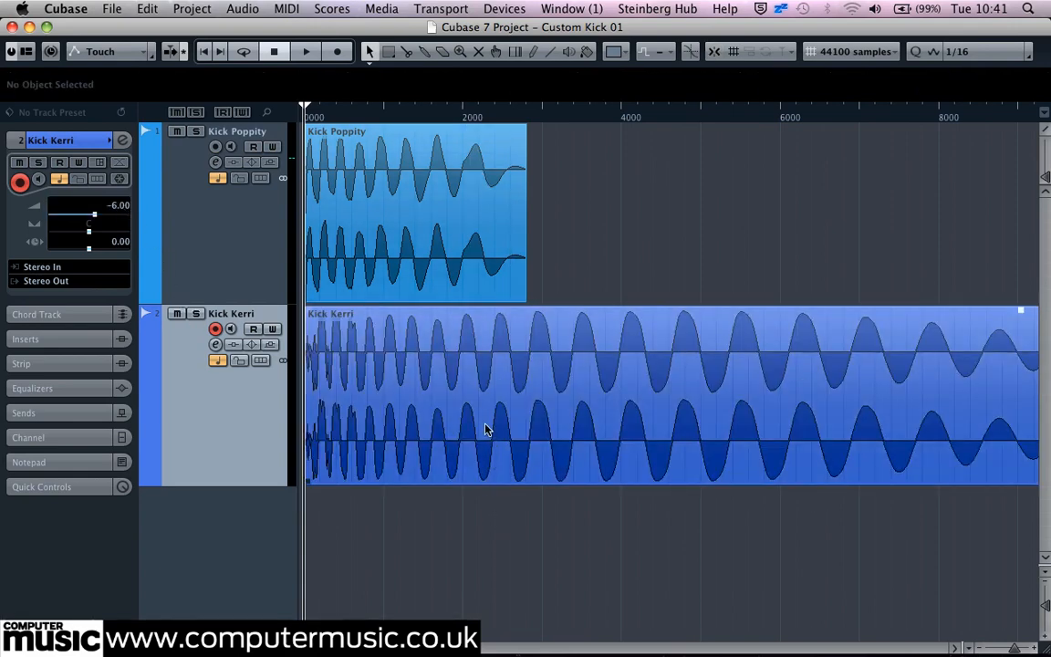
key("h")
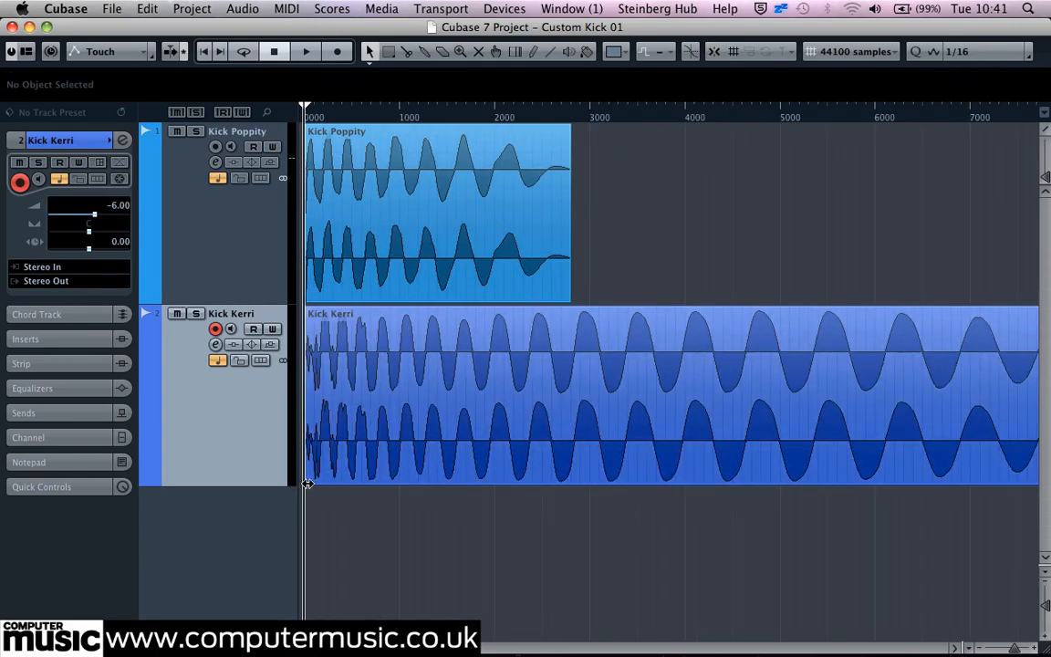
left_click_drag(308, 482, 490, 475)
key("h")
key("h")
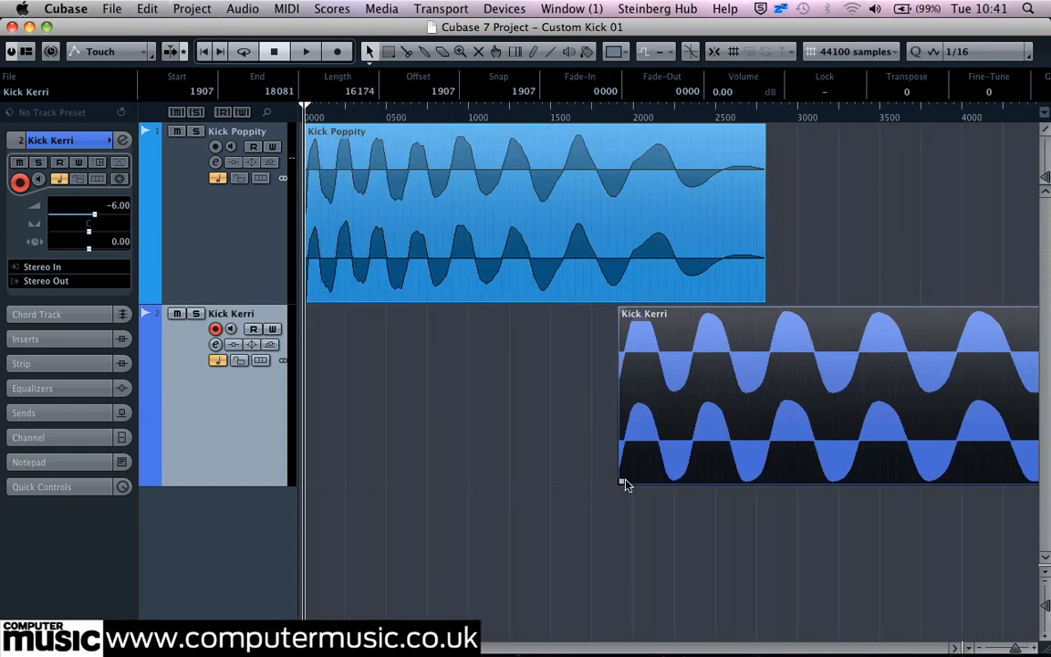
left_click_drag(622, 483, 670, 486)
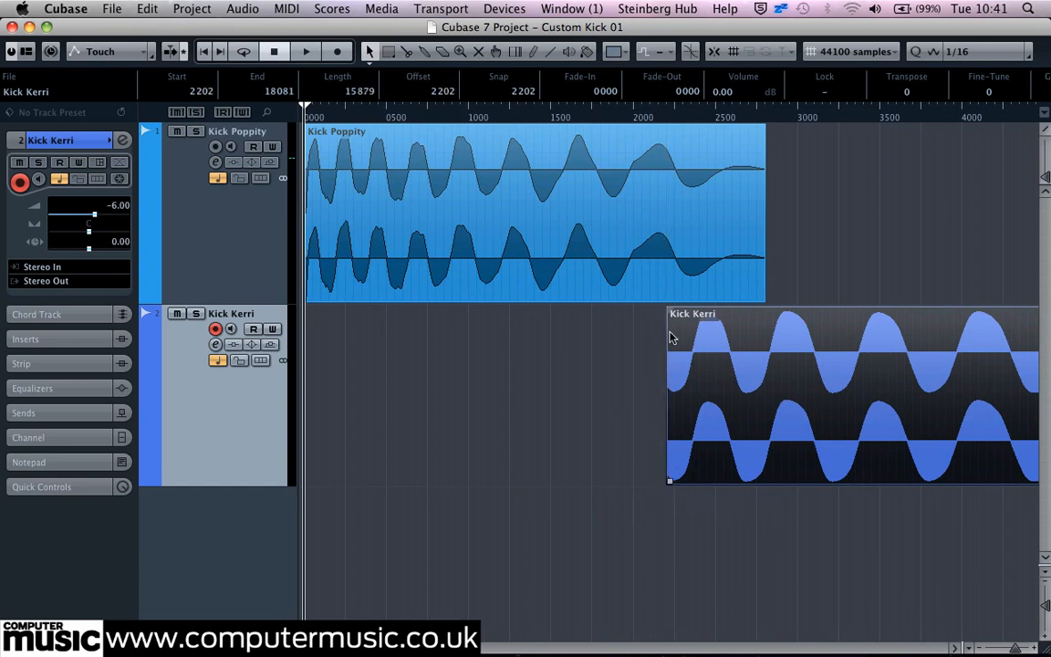
Add a fade-in of about 479 samples to the Kick Kerri clip and play both kick layers together
left_click_drag(671, 313, 749, 315)
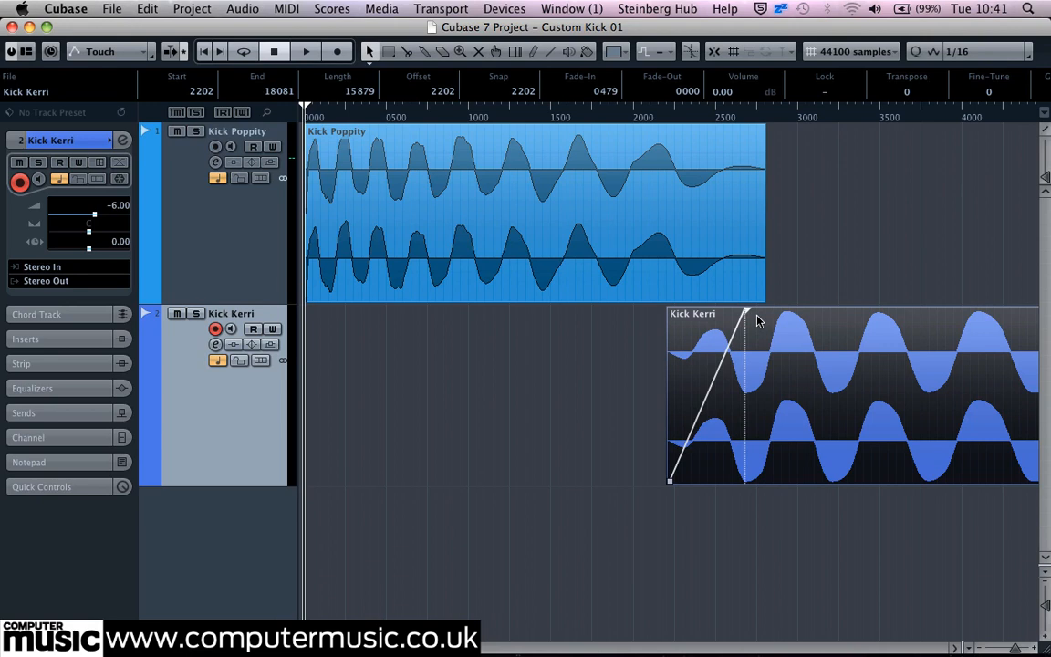
key("g")
key("g")
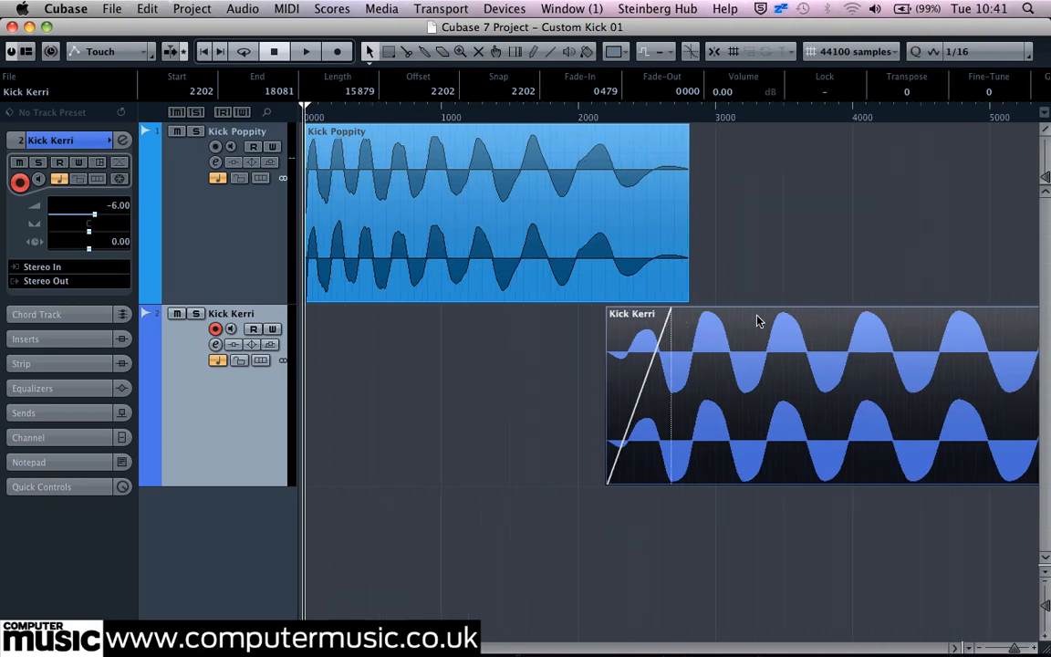
key("space")
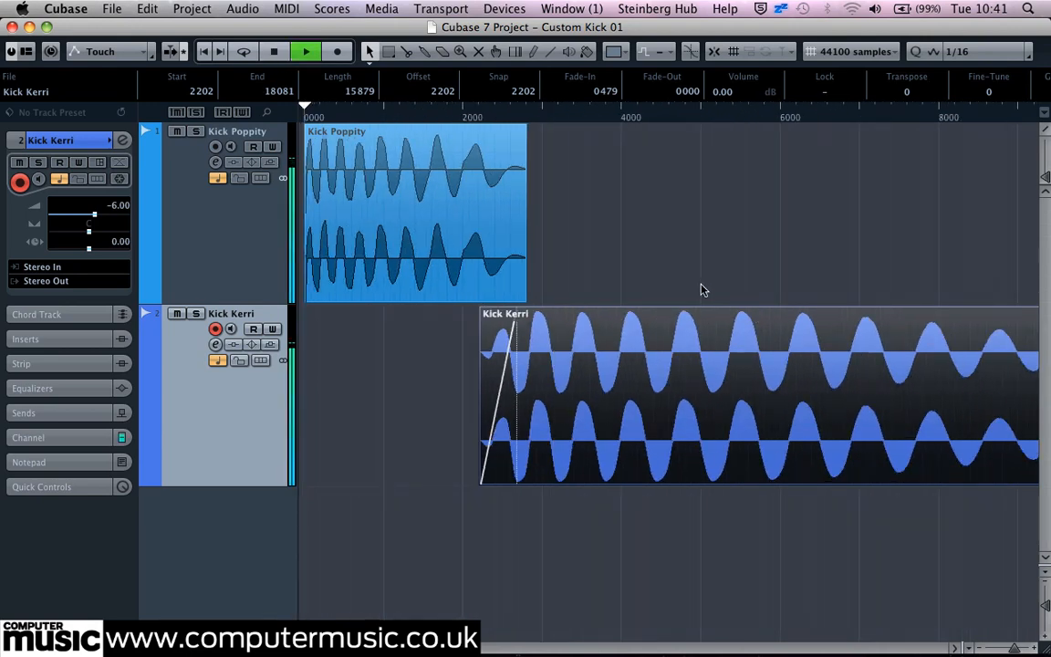
key("space")
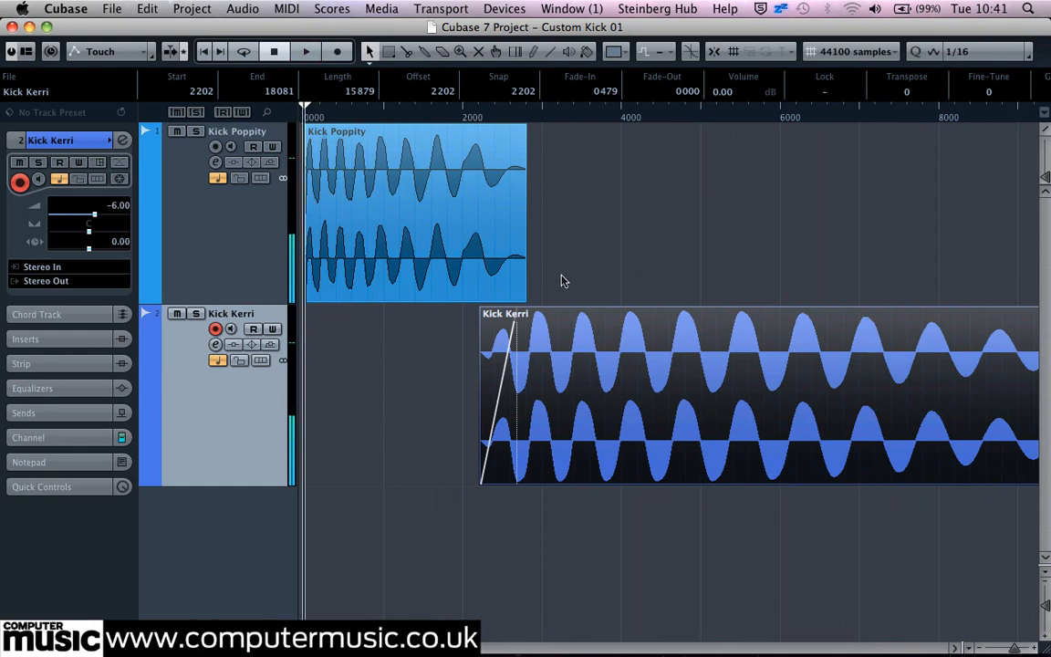
Insert FabFilter Pro-Q as the first insert effect on the Kick Kerri track
left_click(67, 347)
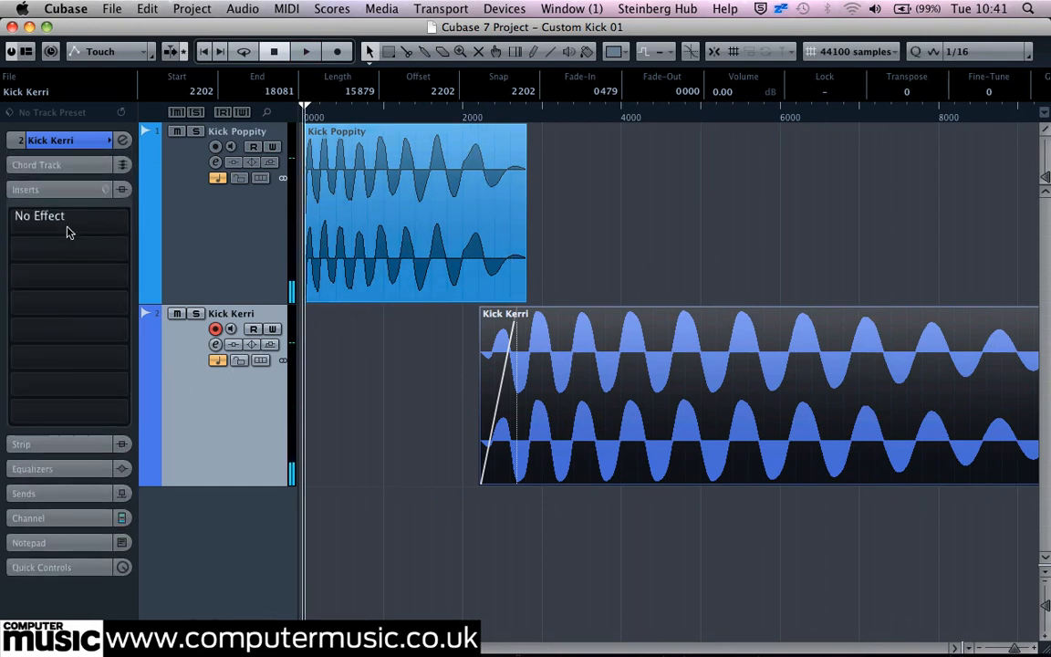
left_click(65, 223)
scroll(86, 357, "down", 10)
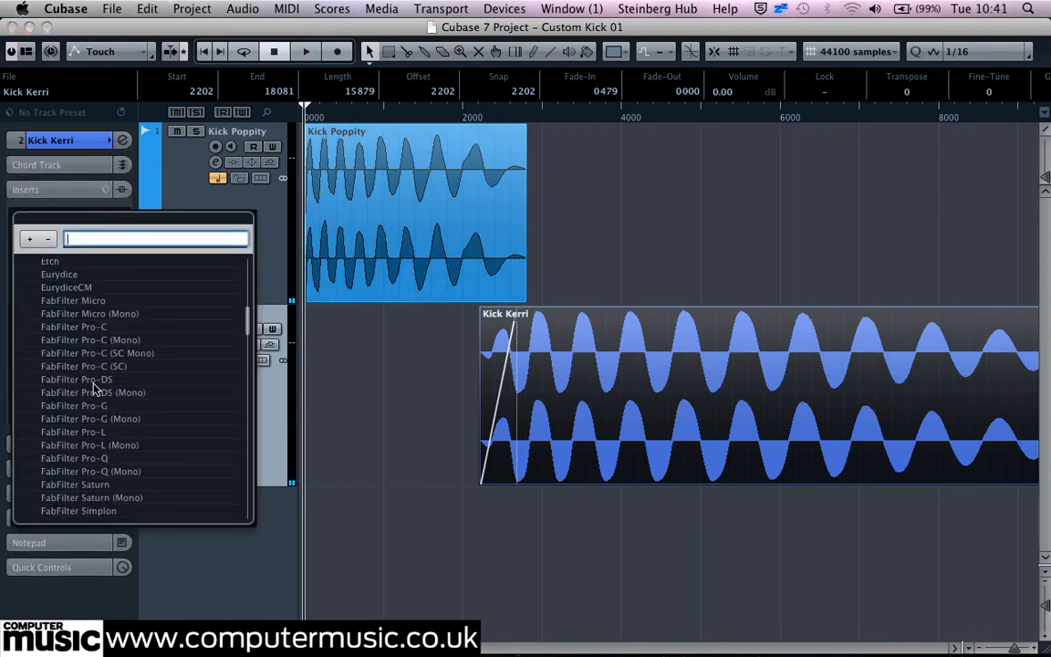
left_click(102, 458)
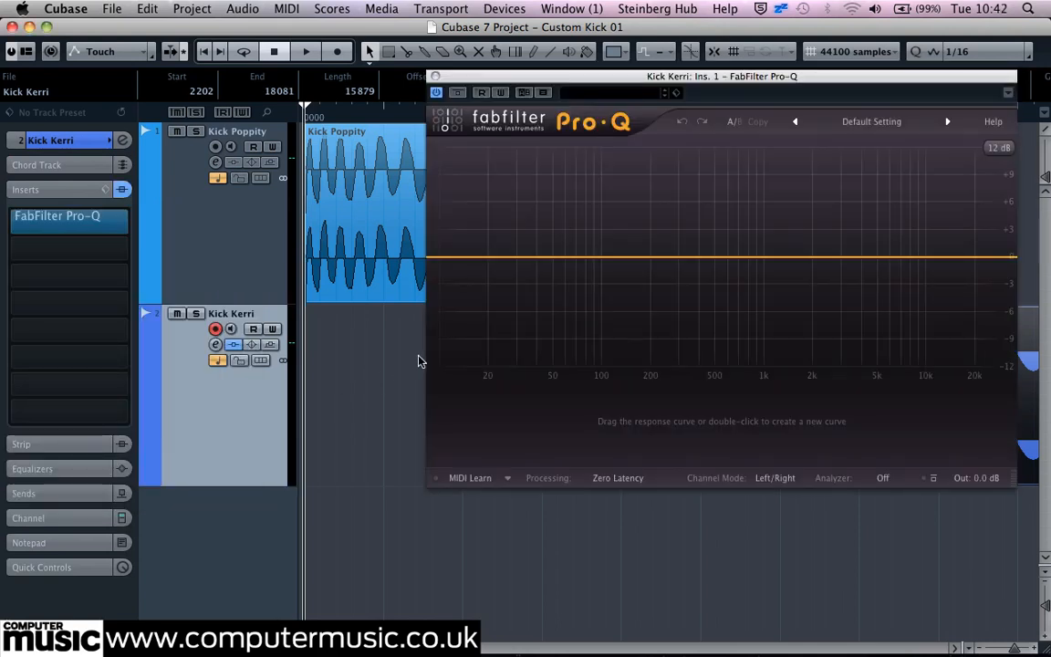
Add a High Cut band in Kick Kerri's Pro-Q, lower its cutoff to about 2 kHz and close the plug-in
double_click(985, 259)
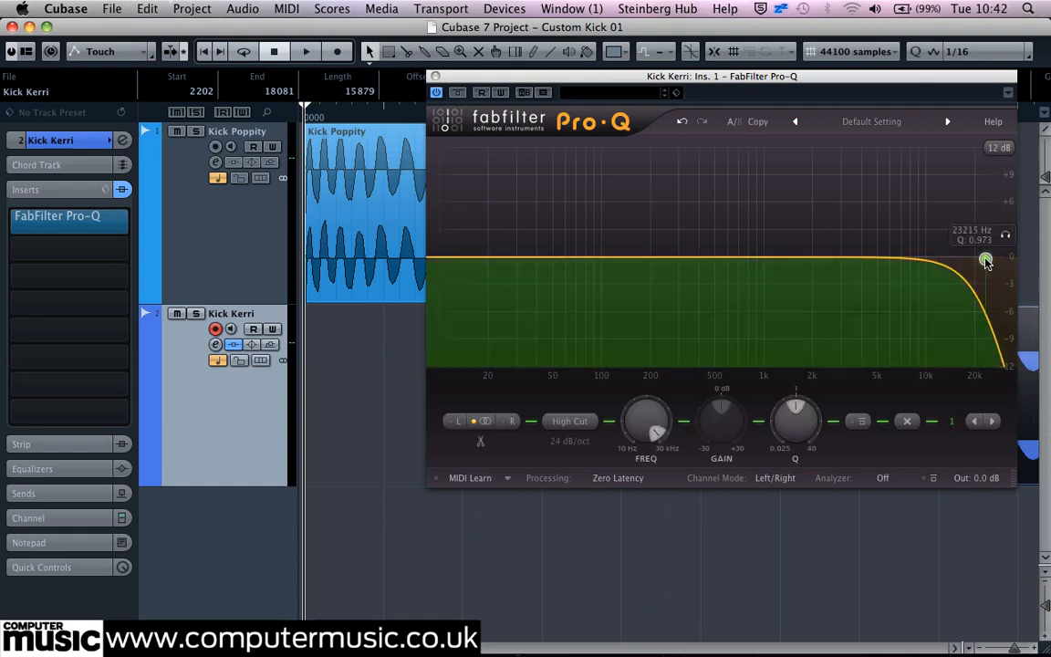
left_click_drag(986, 261, 815, 259)
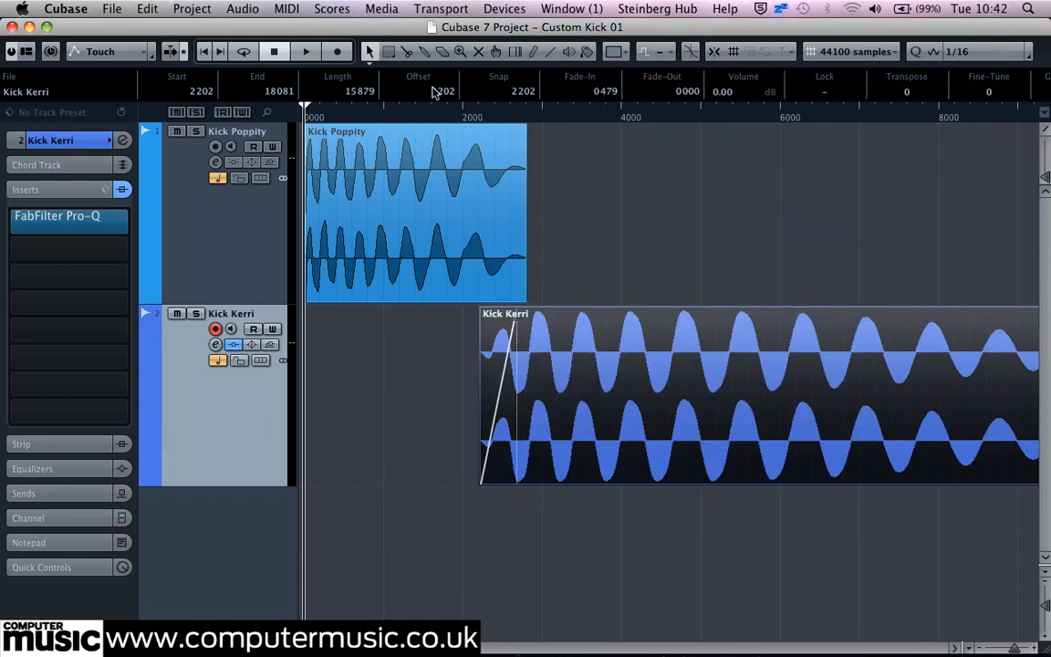
left_click(435, 76)
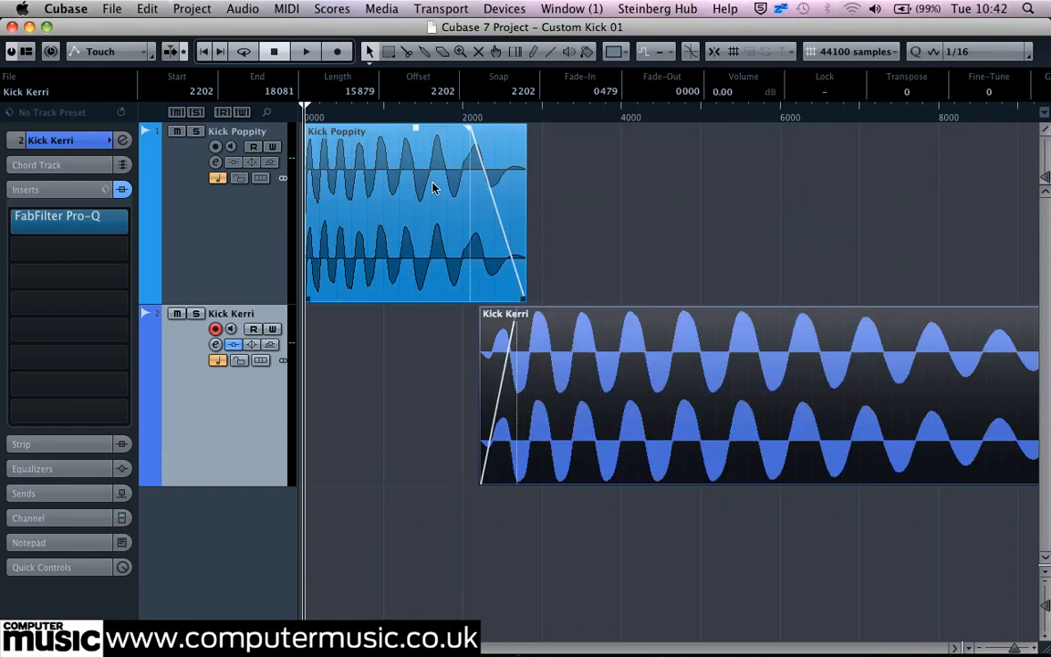
Play the Kick Poppity and filtered Kick Kerri layers together several times from the project start
key("space")
key("space")
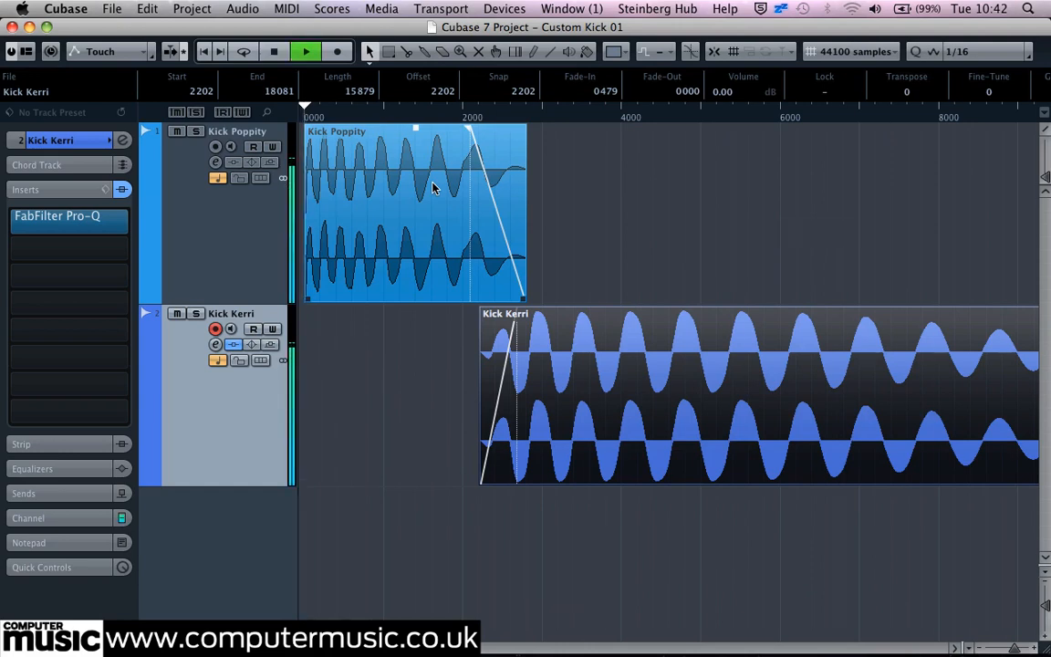
key("space")
key("space")
key("space")
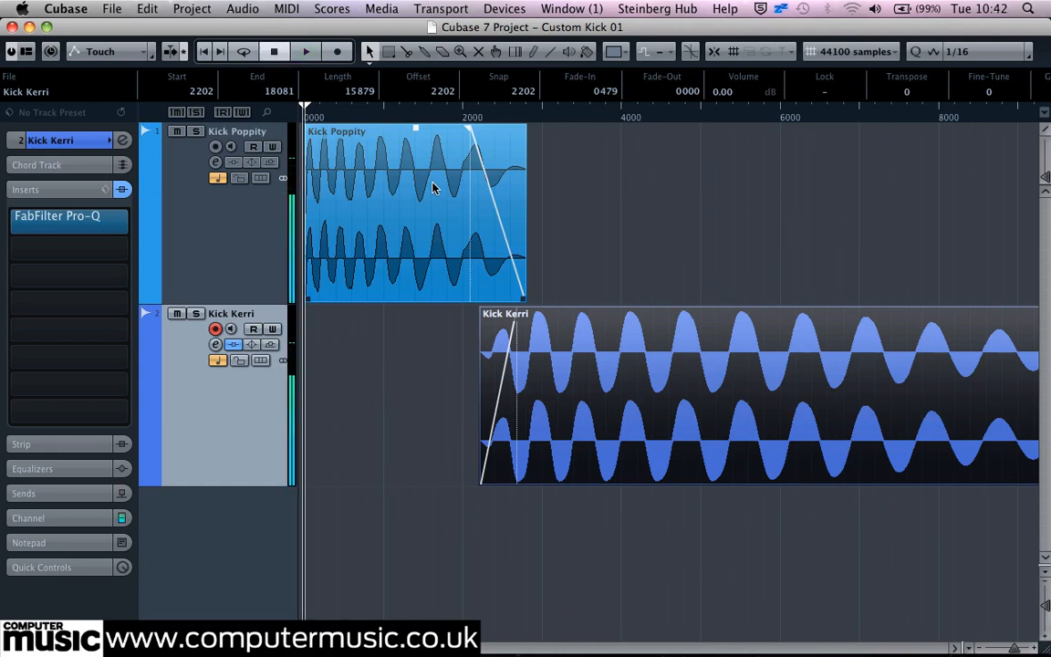
key("space")
key("space")
Import Kick_LiveBreak05.wav from the Finder onto a new track below Kick Kerri and align its clip to the project start
key("super+Tab")
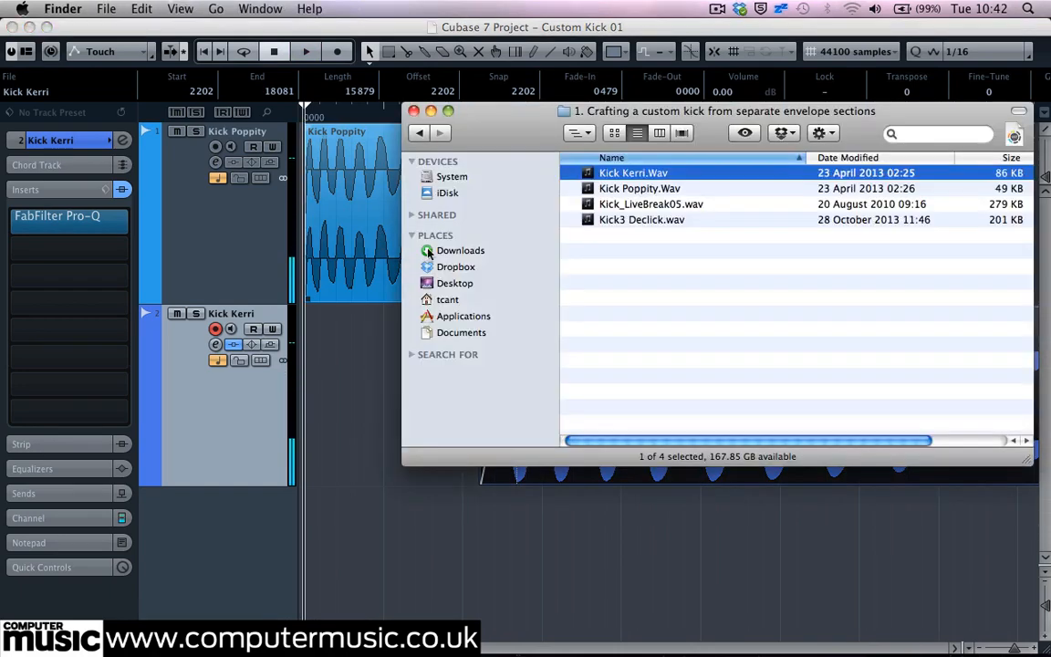
left_click_drag(606, 212, 344, 536)
scroll(429, 515, "down", 2)
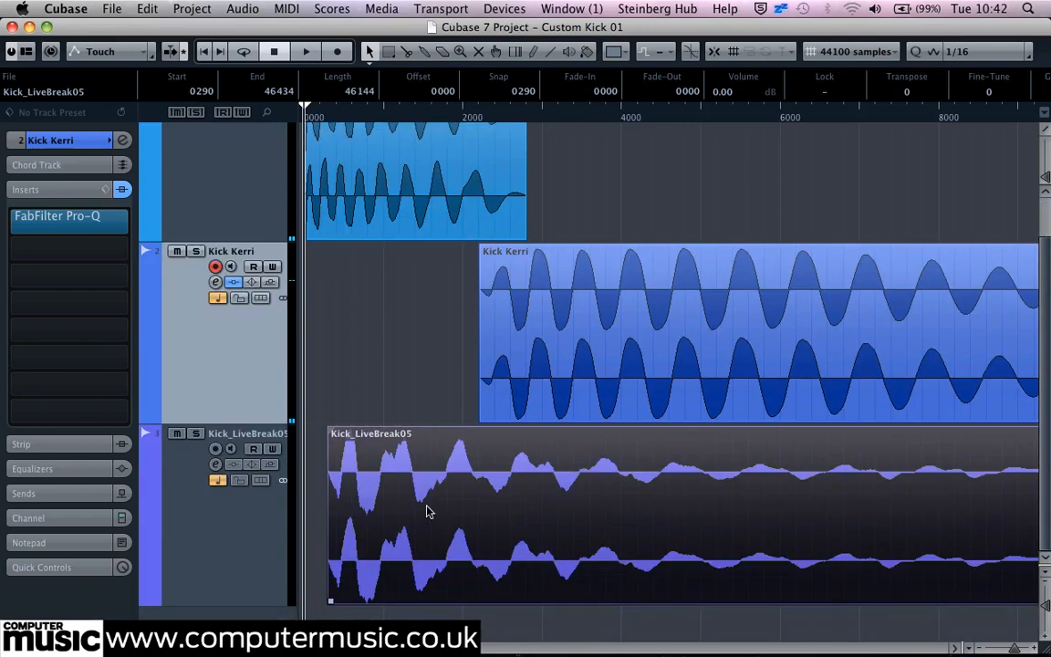
left_click_drag(439, 505, 422, 504)
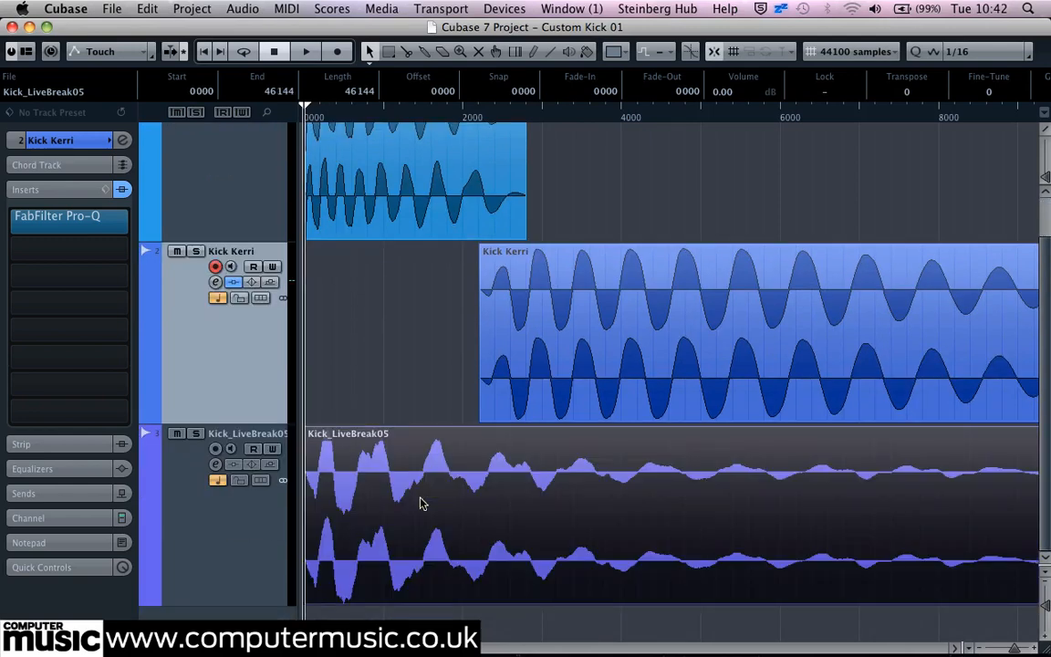
Set the Kick_LiveBreak05 track's volume to -20 dB
key("g")
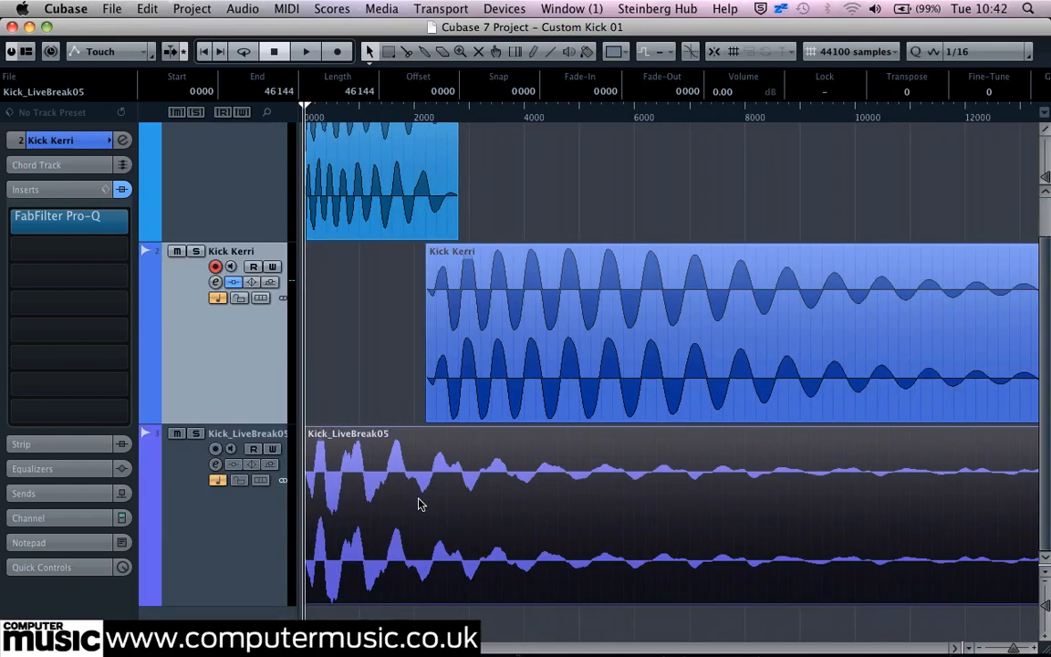
left_click(258, 521)
left_click(77, 146)
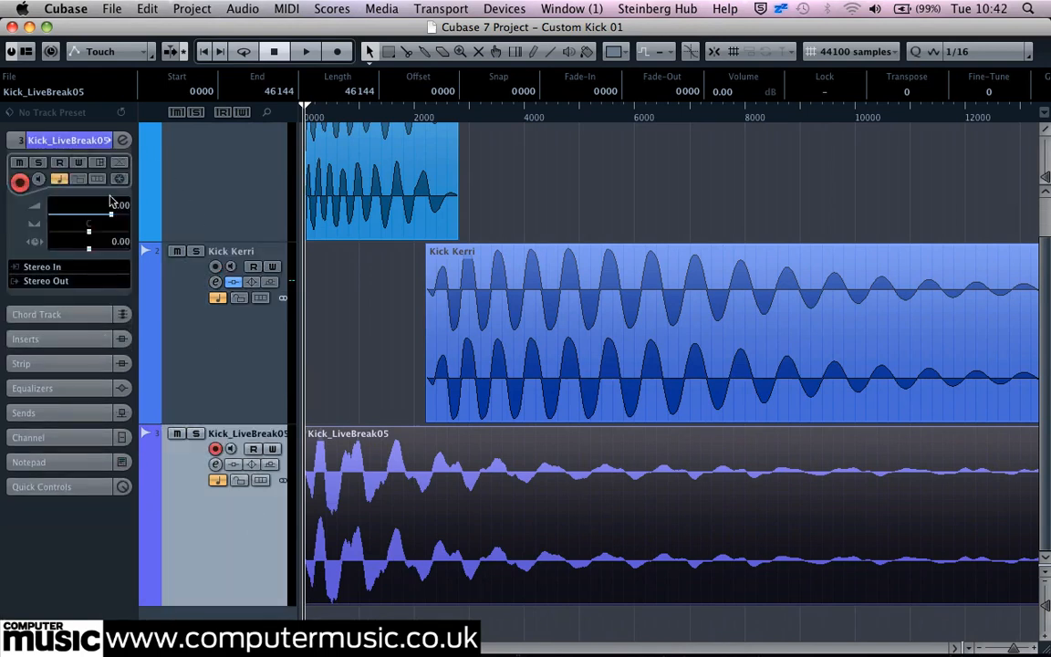
double_click(120, 208)
type("-")
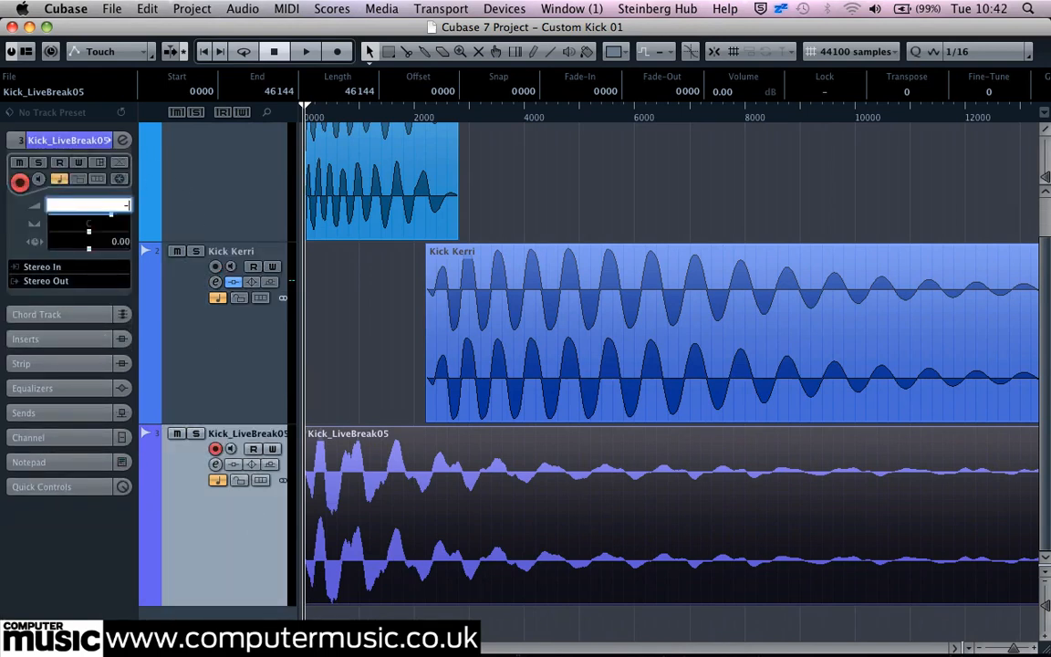
type("20")
key("Return")
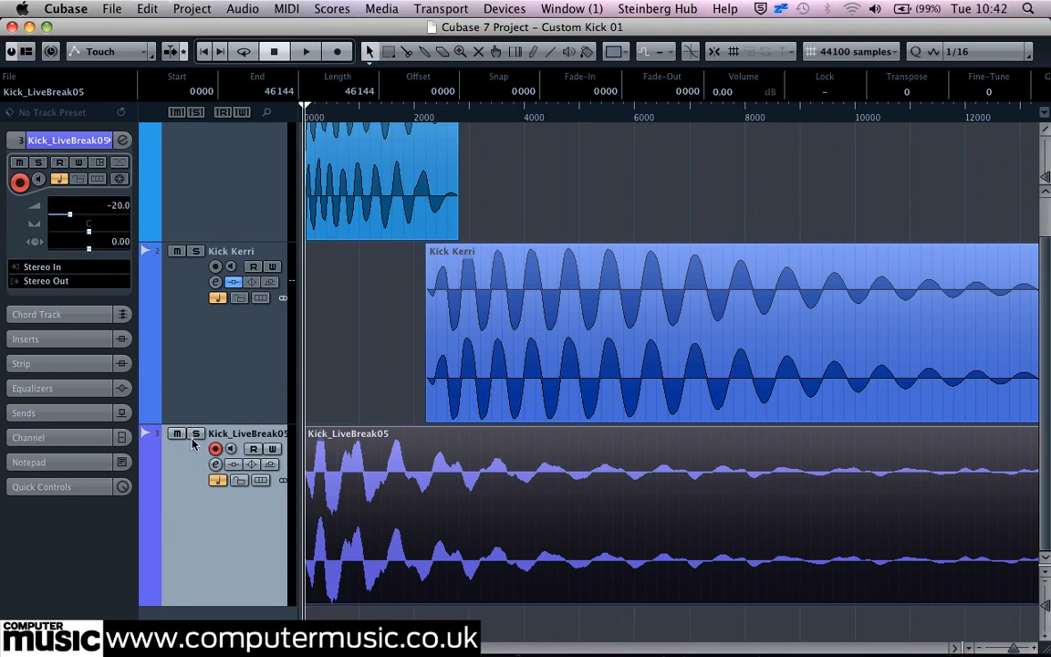
Play all three kick layers together repeatedly to judge the level of the Kick_LiveBreak05 layer
key("space")
key("space")
key("space")
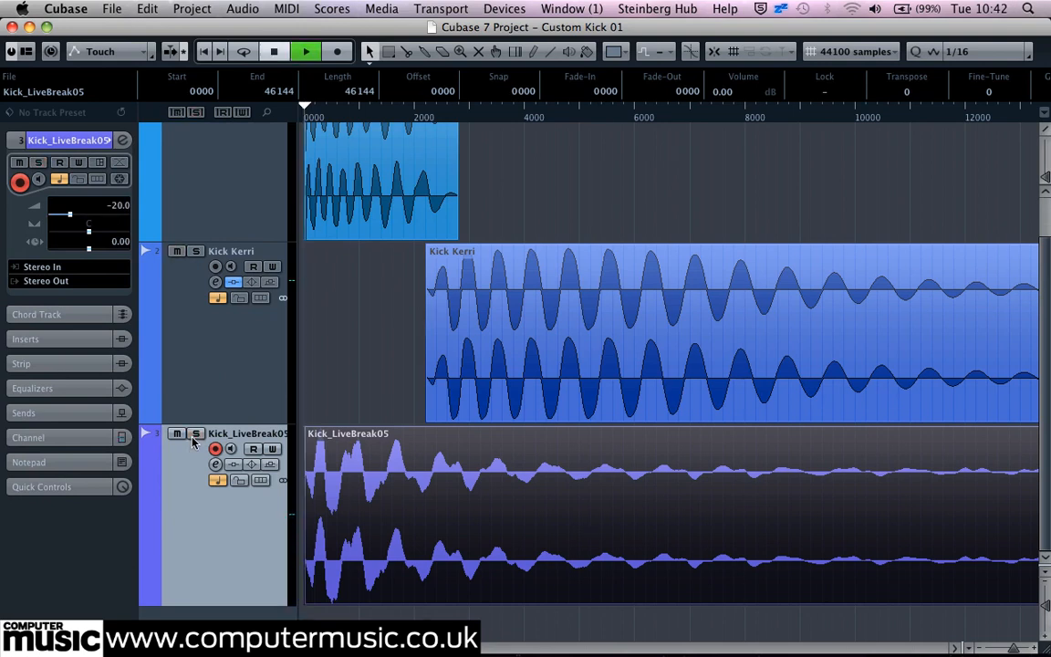
key("space")
key("space")
key("space")
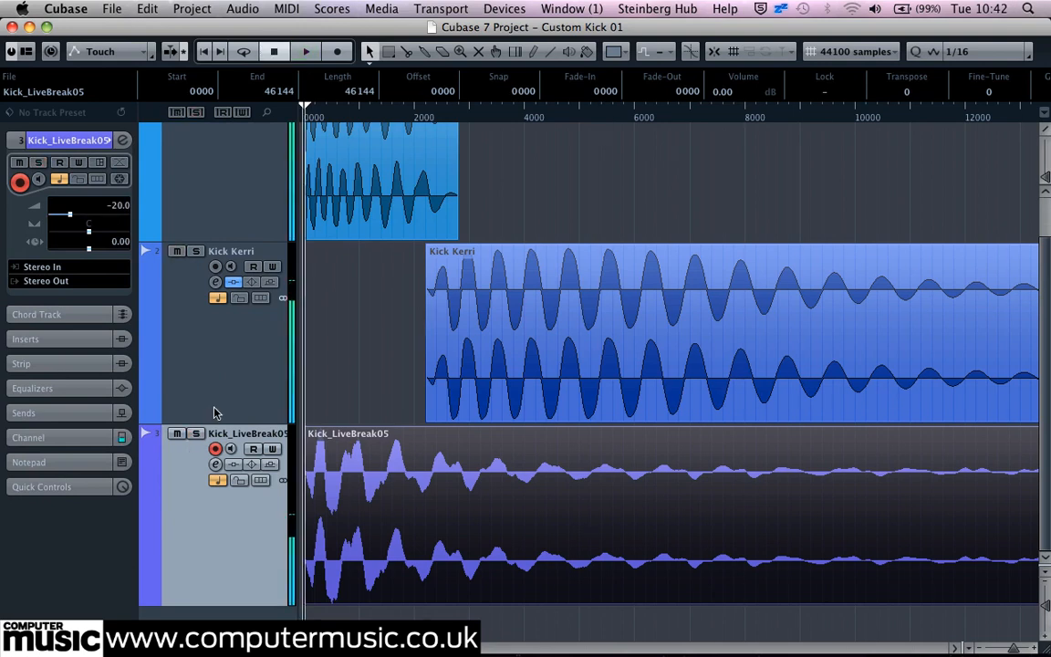
key("space")
key("space")
key("space")
key("space")
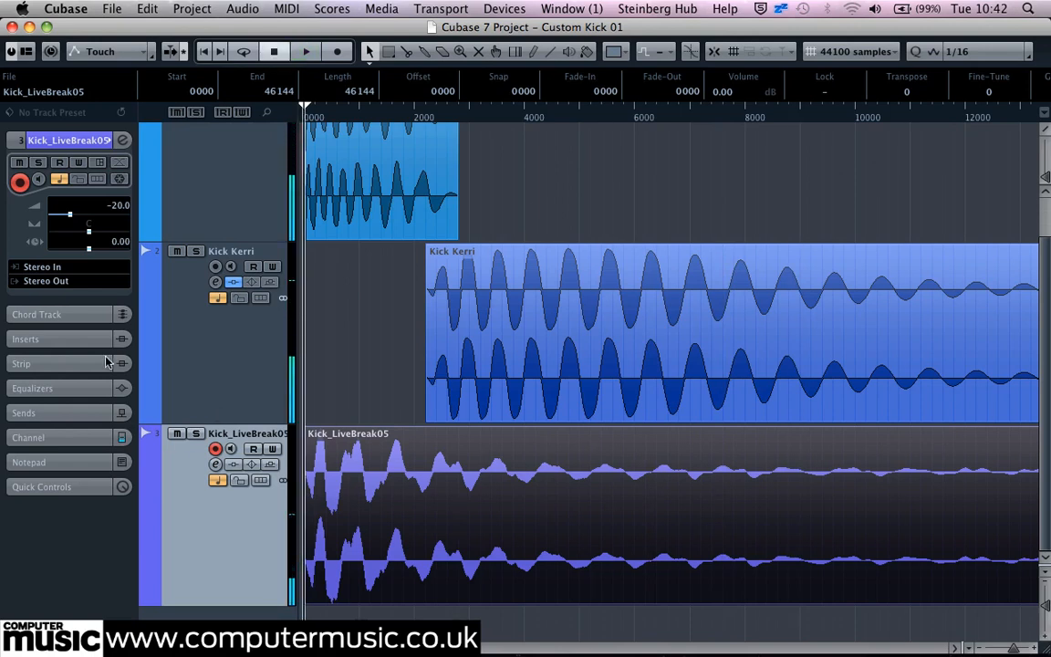
Insert FabFilter Pro-Q as the first insert effect on the Kick_LiveBreak05 track
left_click(50, 340)
left_click(54, 226)
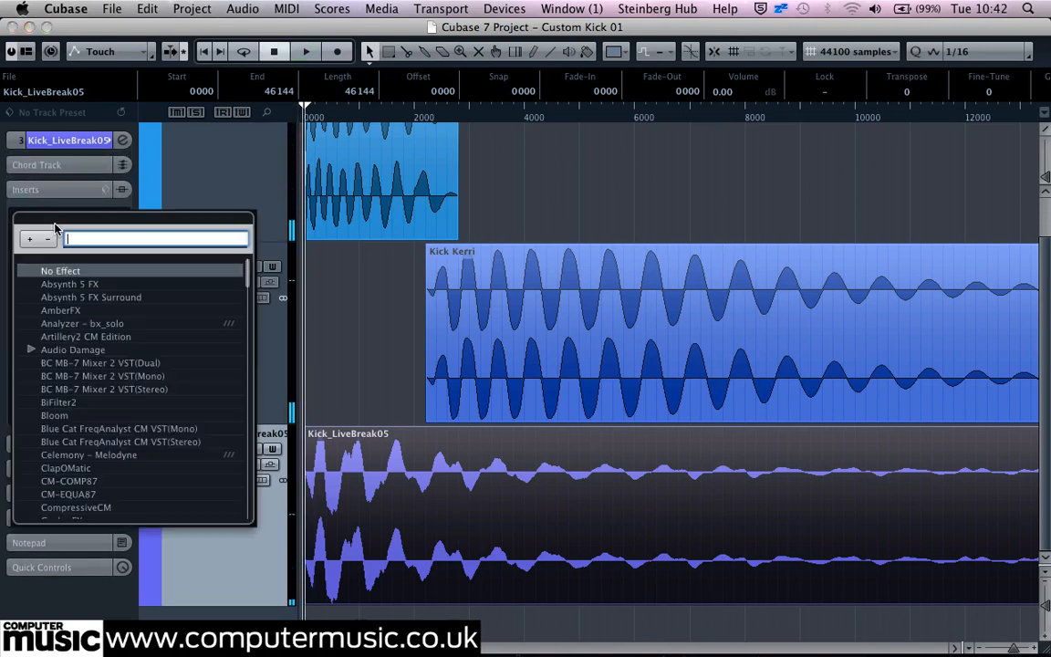
scroll(80, 379, "down", 10)
scroll(80, 383, "down", 3)
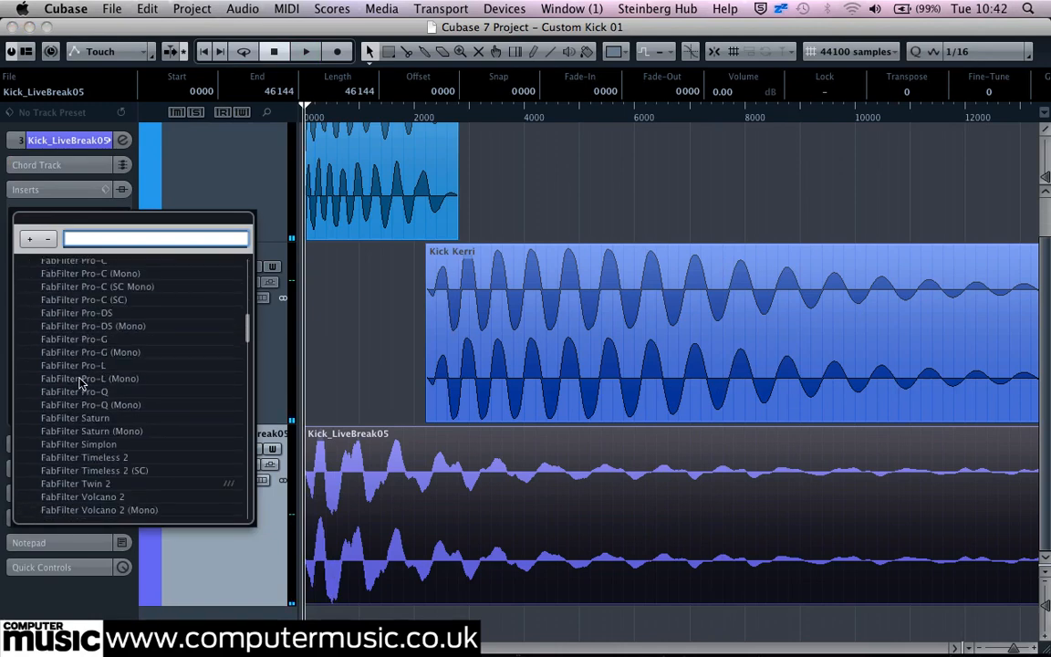
left_click(80, 392)
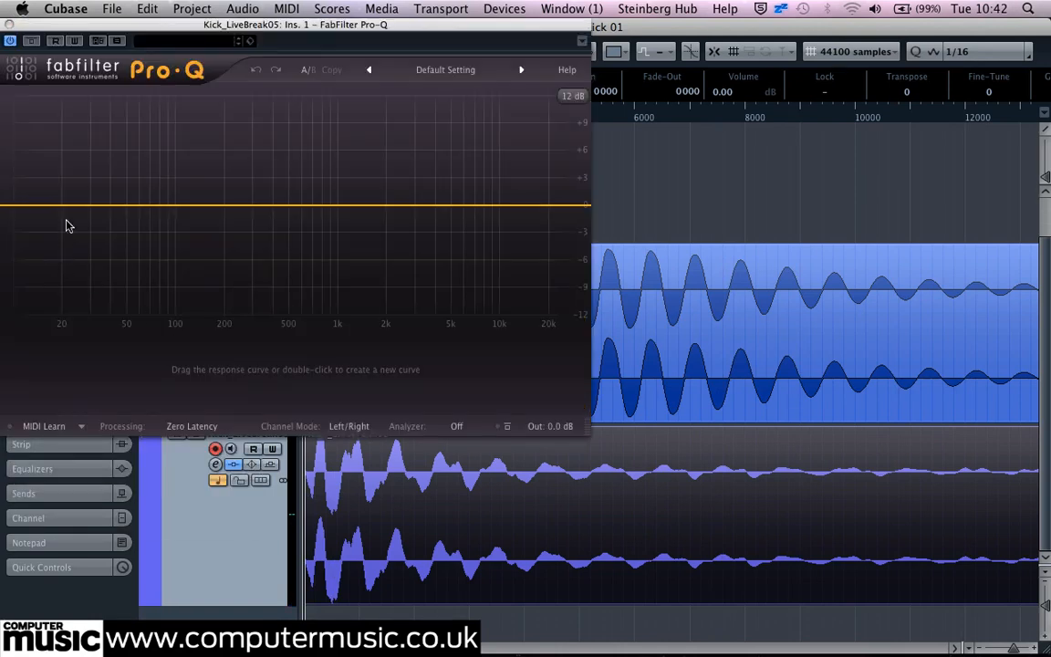
Add a Low Cut band at about 819 Hz in Kick_LiveBreak05's Pro-Q and close the plug-in
left_click_drag(94, 30, 162, 45)
left_click_drag(91, 223, 397, 230)
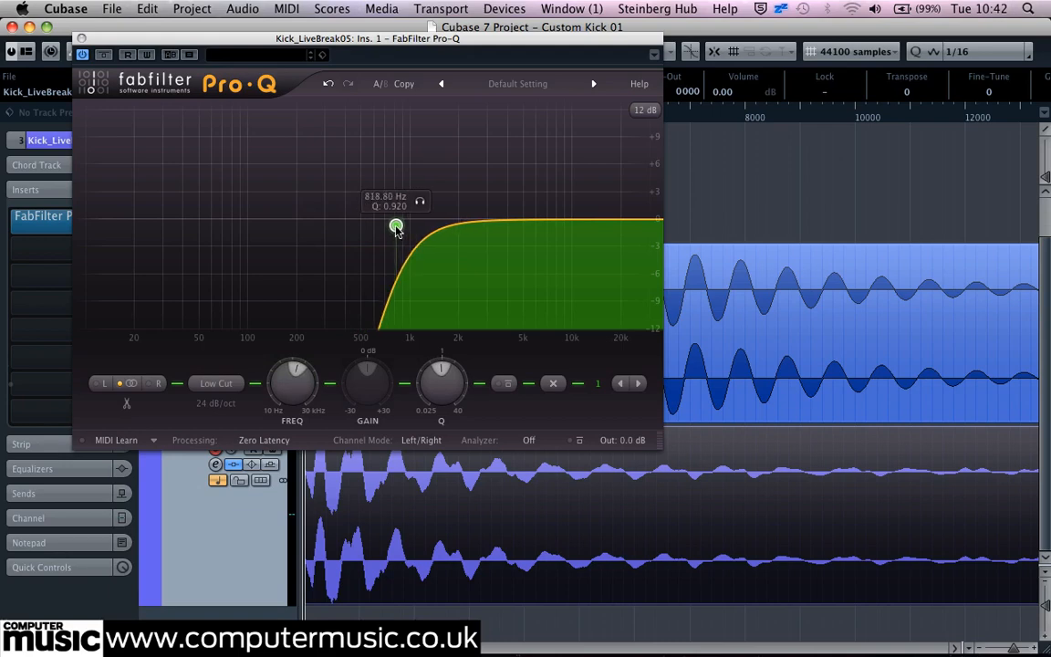
left_click(82, 39)
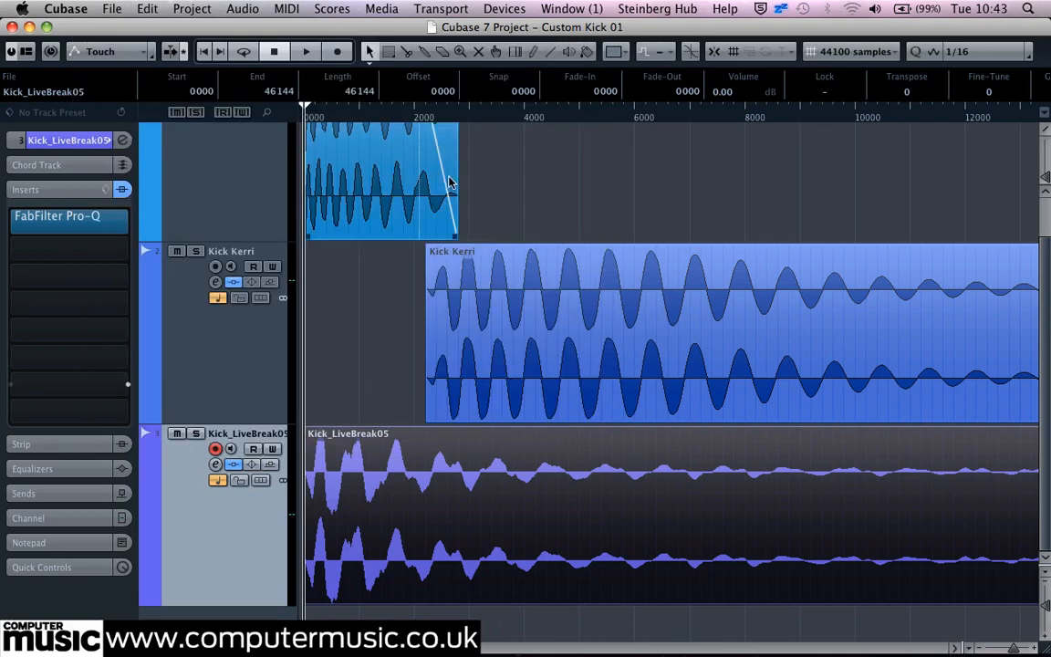
Play the three kick layers repeatedly to check the low-cut Kick_LiveBreak05 in the mix
key("space")
key("g")
key("space")
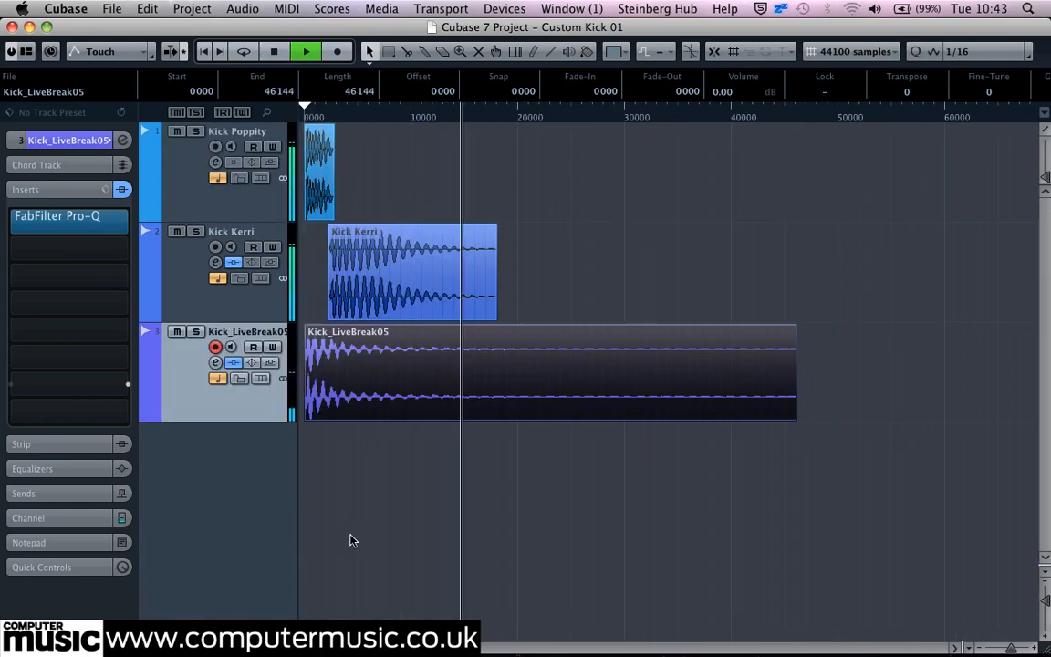
key("space")
key("space")
key("space")
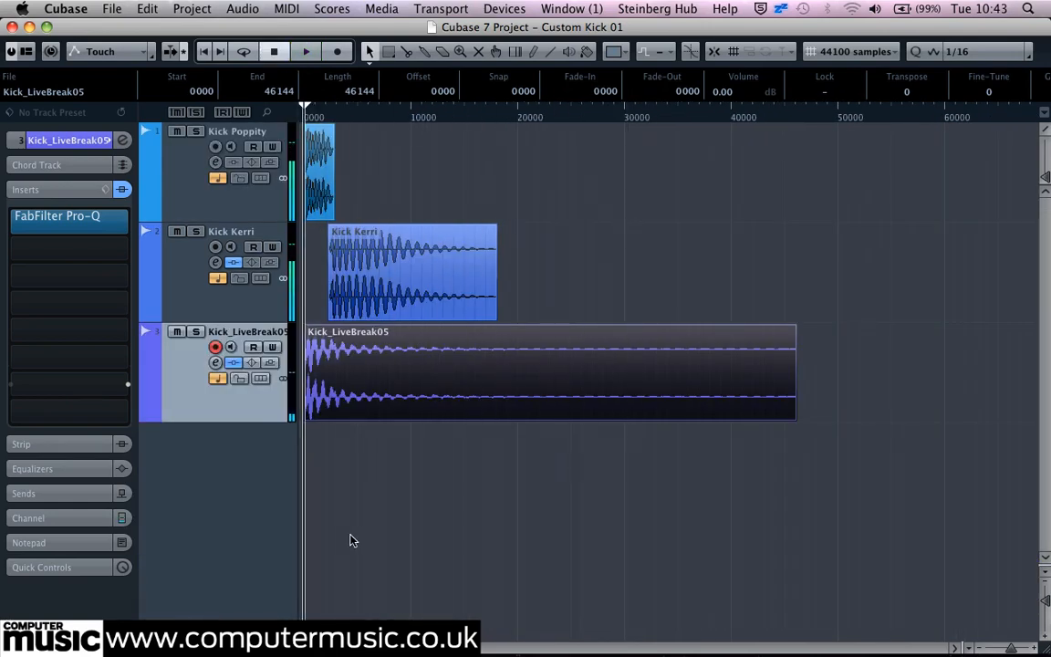
key("space")
key("space")
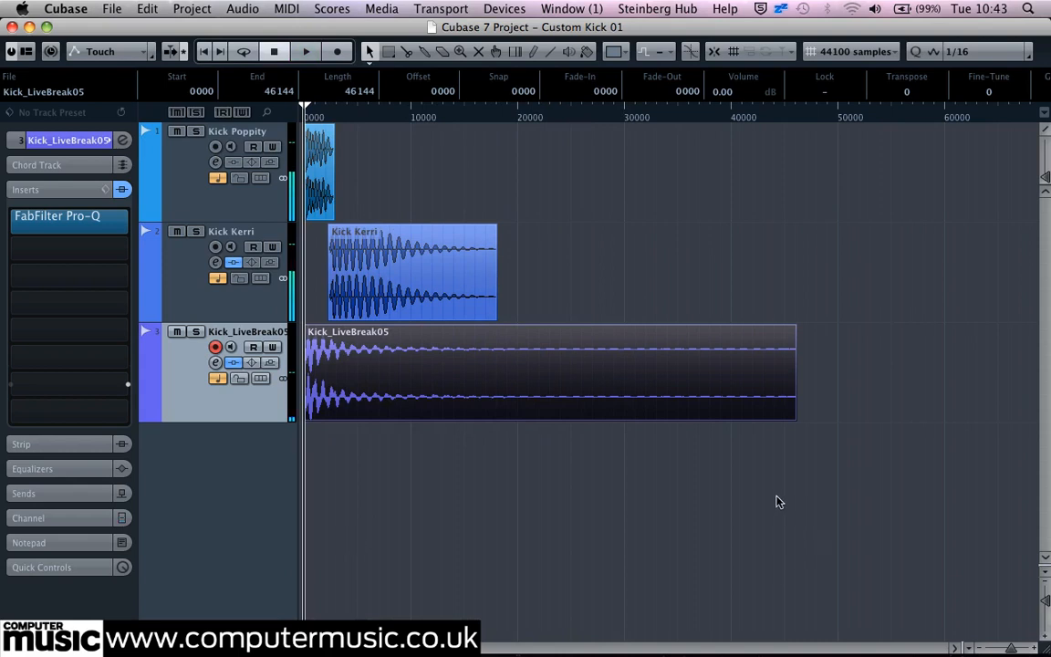
Trim the end of the Kick_LiveBreak05 clip to line up with the end of the Kick Kerri clip
left_click_drag(792, 417, 491, 404)
left_click(511, 398)
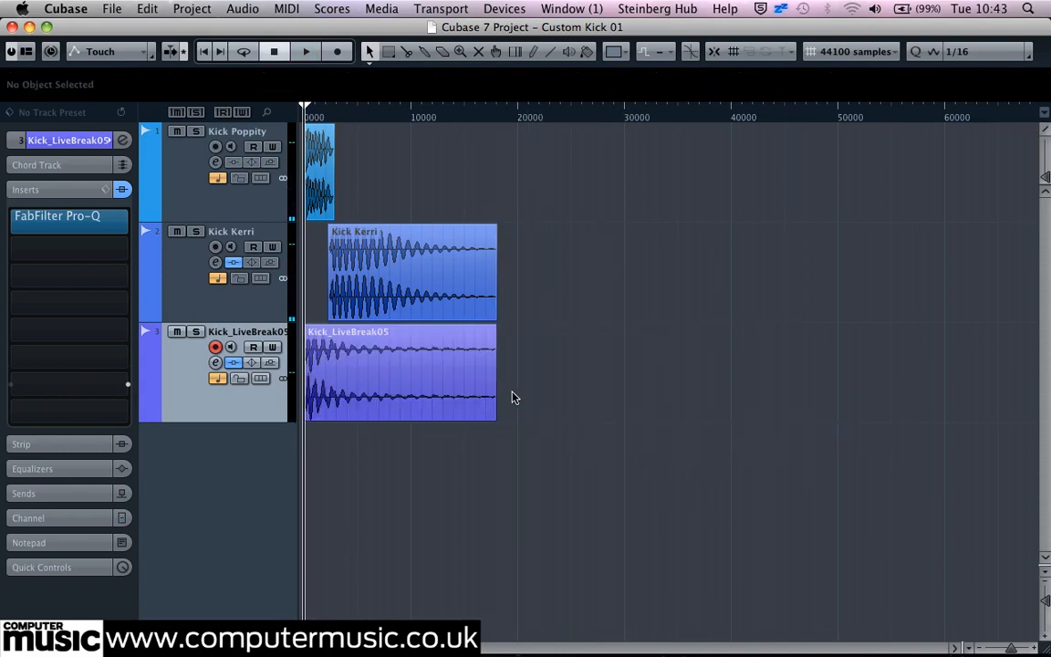
Insert ReverberateCM after Pro-Q as the second insert effect on the Kick_LiveBreak05 track
left_click(66, 262)
scroll(105, 397, "down", 20)
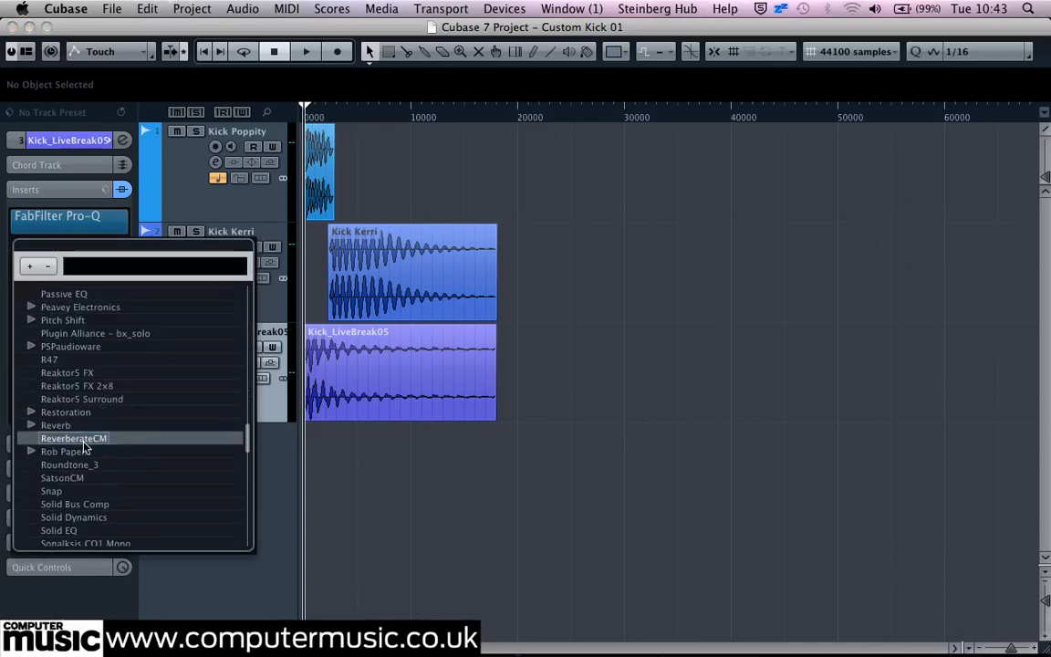
left_click(78, 438)
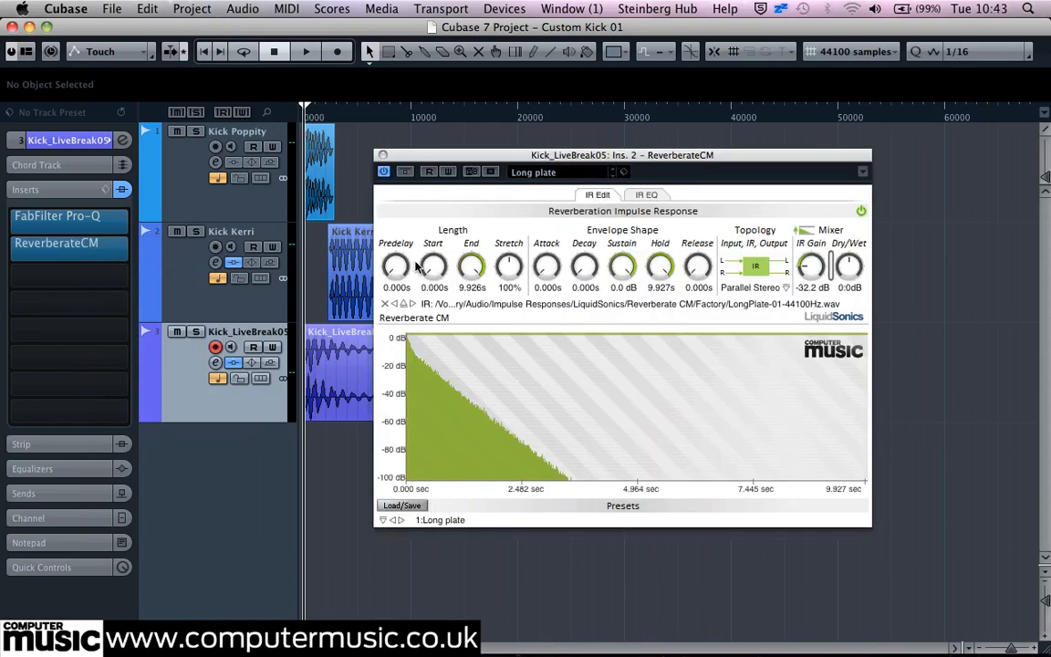
Load the SmallerRoom.wav impulse response from the Factory folder, set the reverb's Dry/Wet to 0:-3.0 dB and close the plug-in
left_click(404, 308)
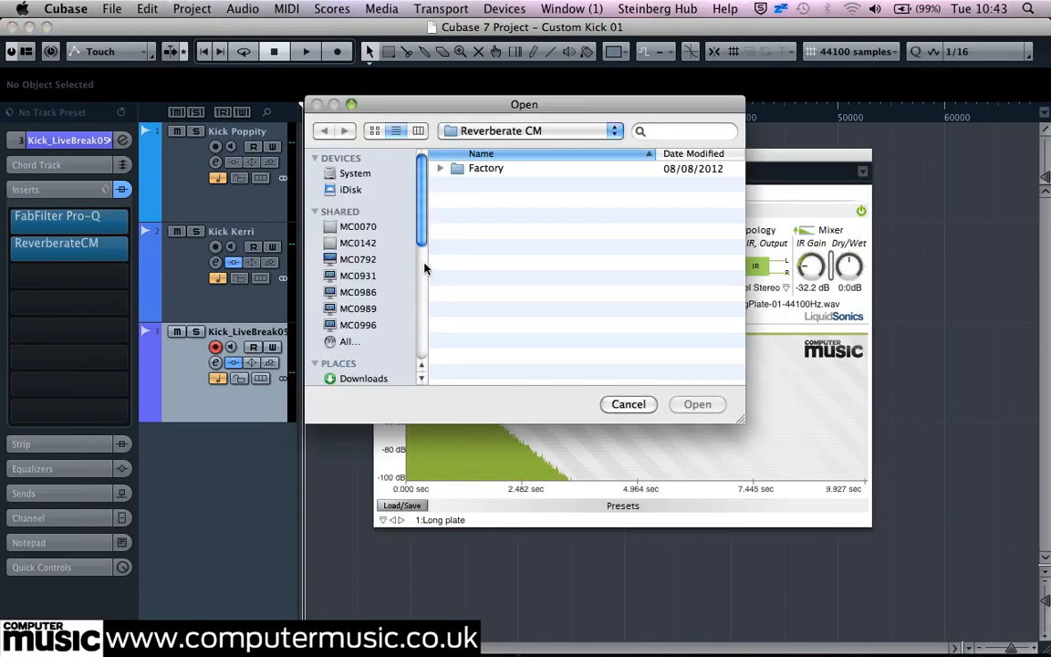
double_click(473, 171)
scroll(503, 290, "down", 10)
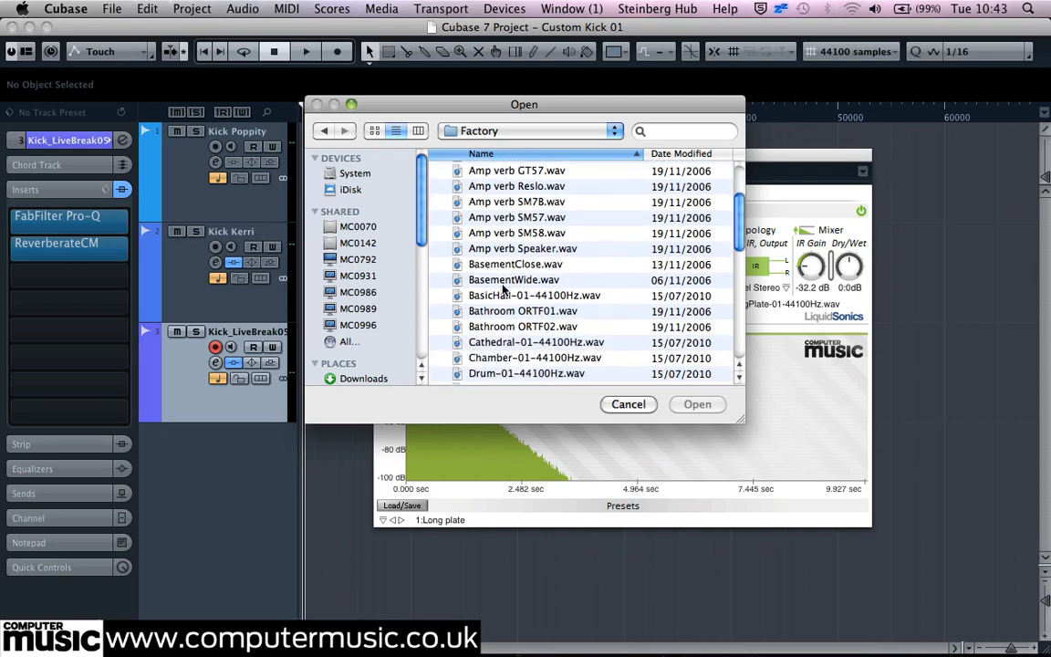
scroll(503, 290, "down", 5)
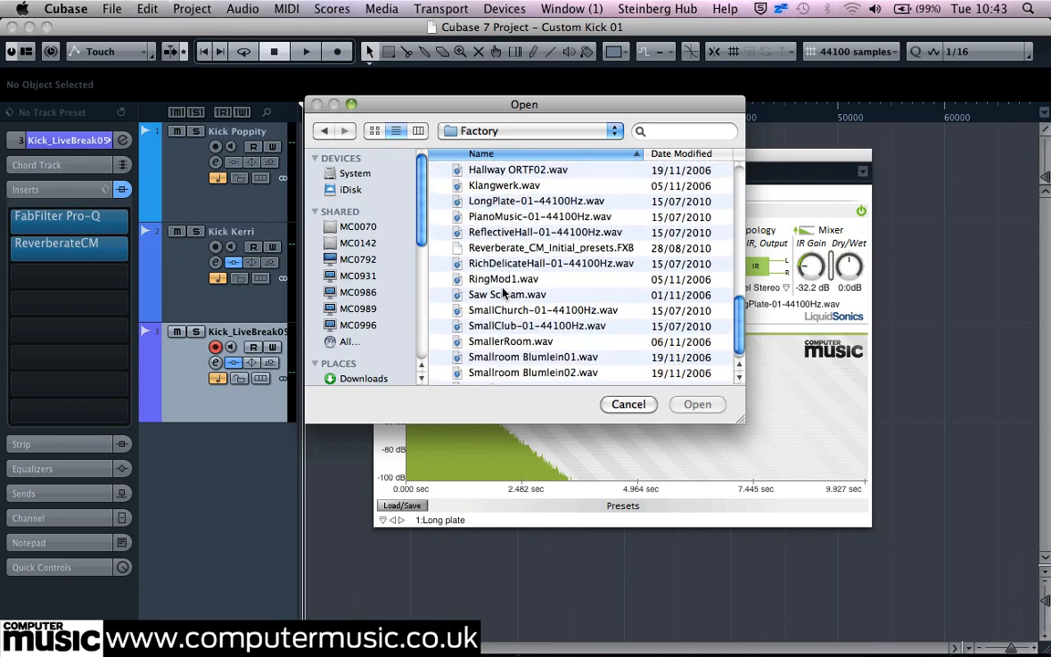
double_click(511, 341)
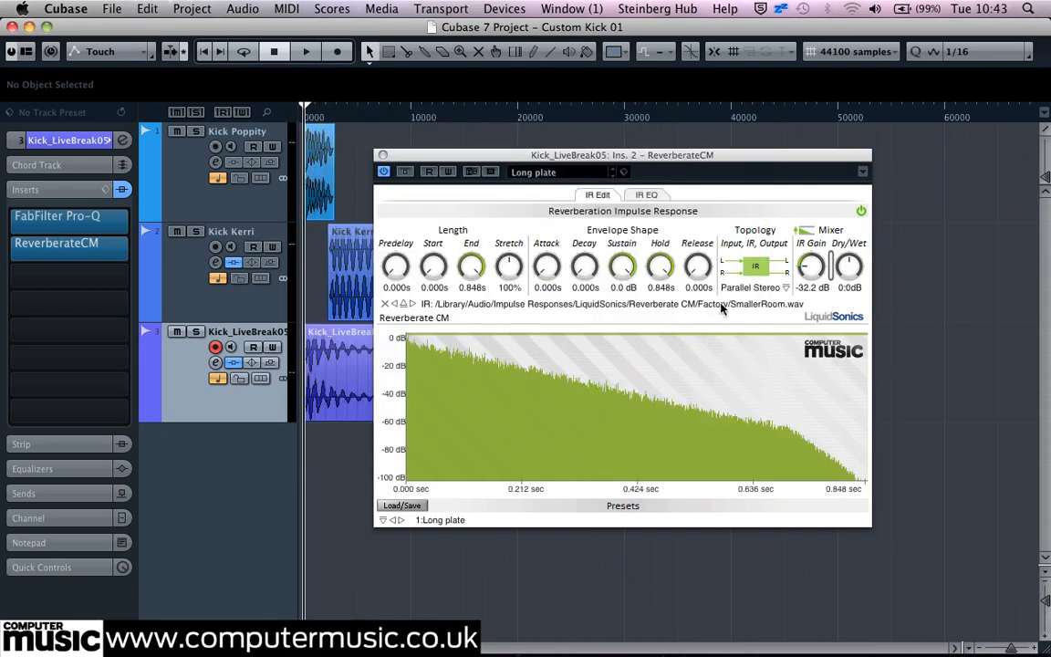
left_click_drag(851, 264, 855, 273)
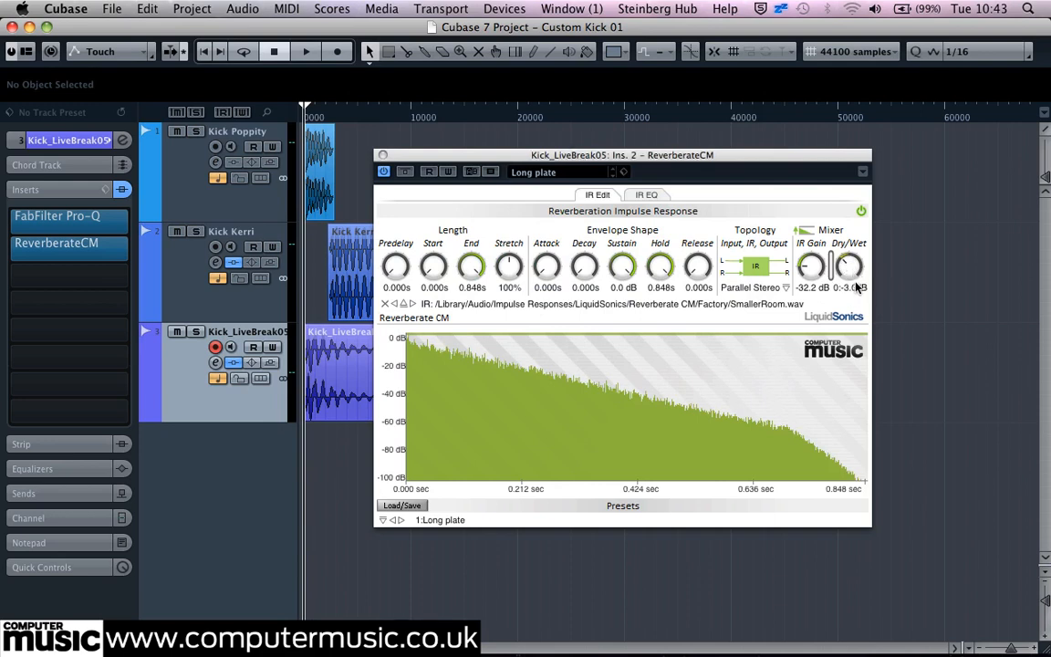
left_click(383, 155)
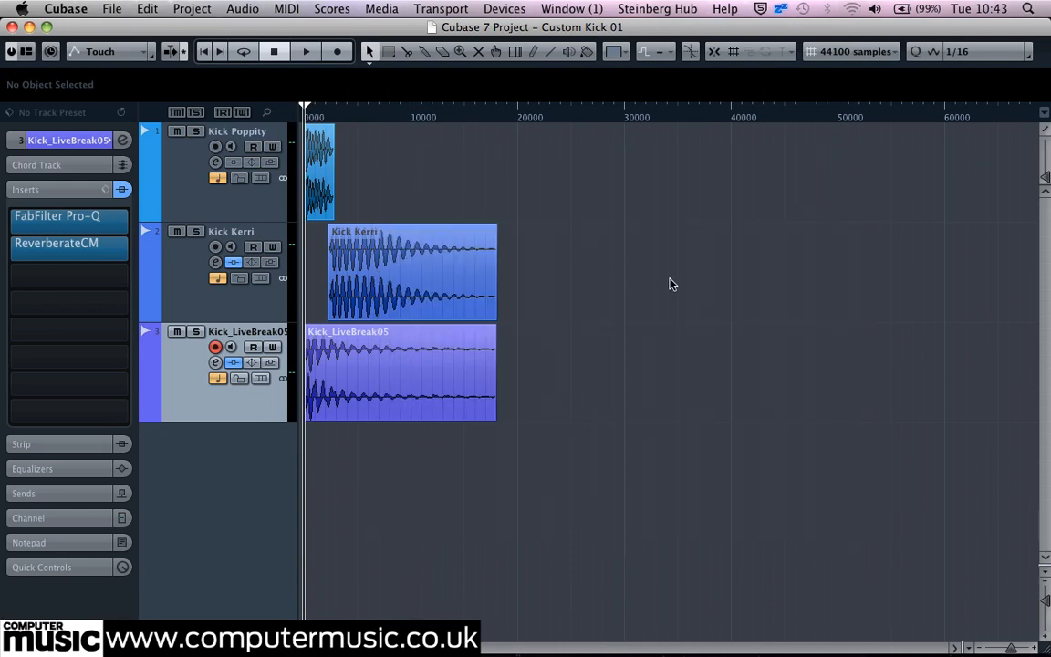
Play the layered kick, audition the reverberated Kick_LiveBreak05 track soloed, and take it out of solo
key("space")
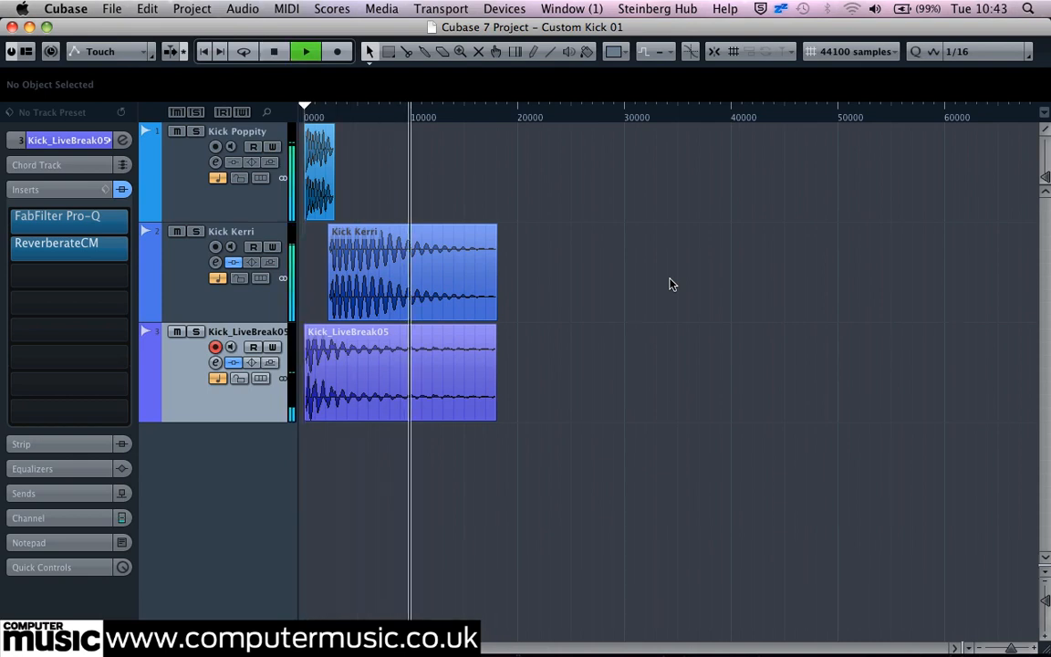
key("space")
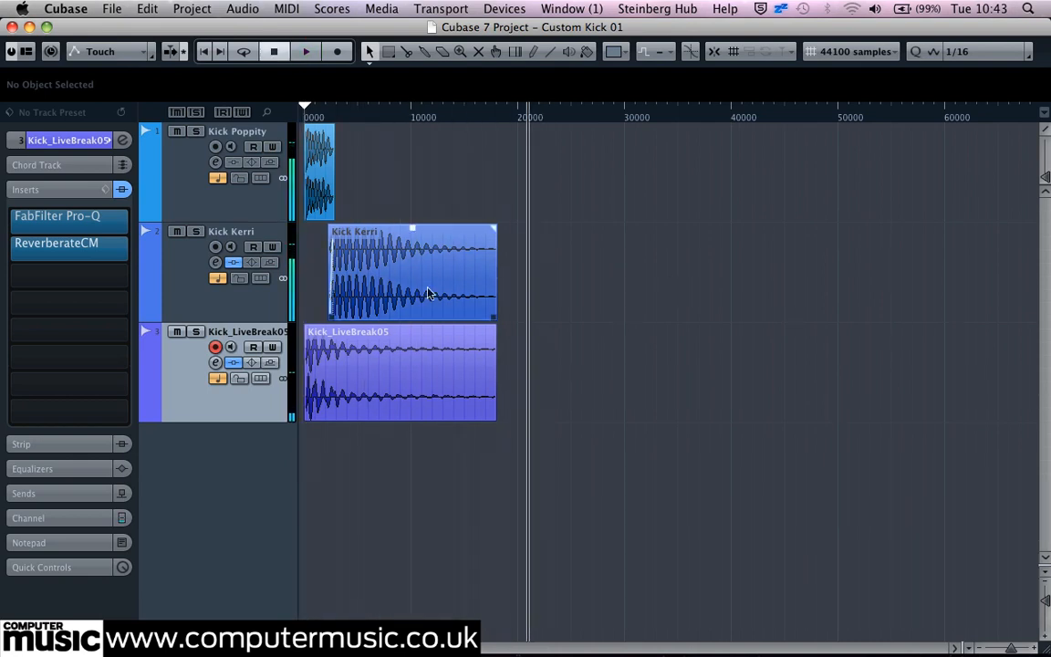
left_click(195, 331)
key("space")
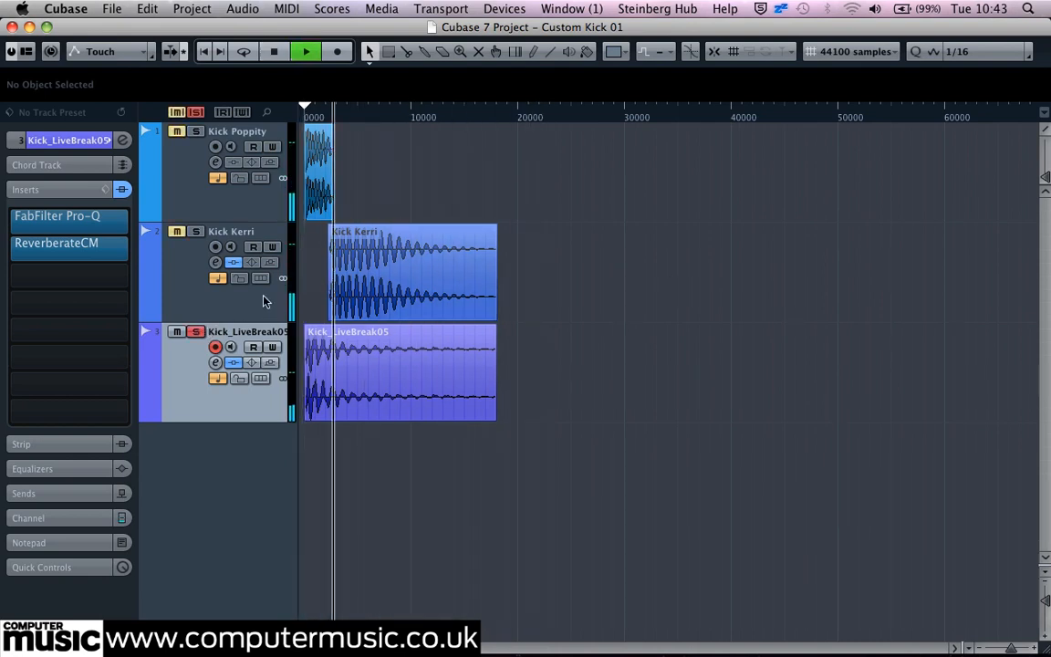
key("space")
left_click(202, 334)
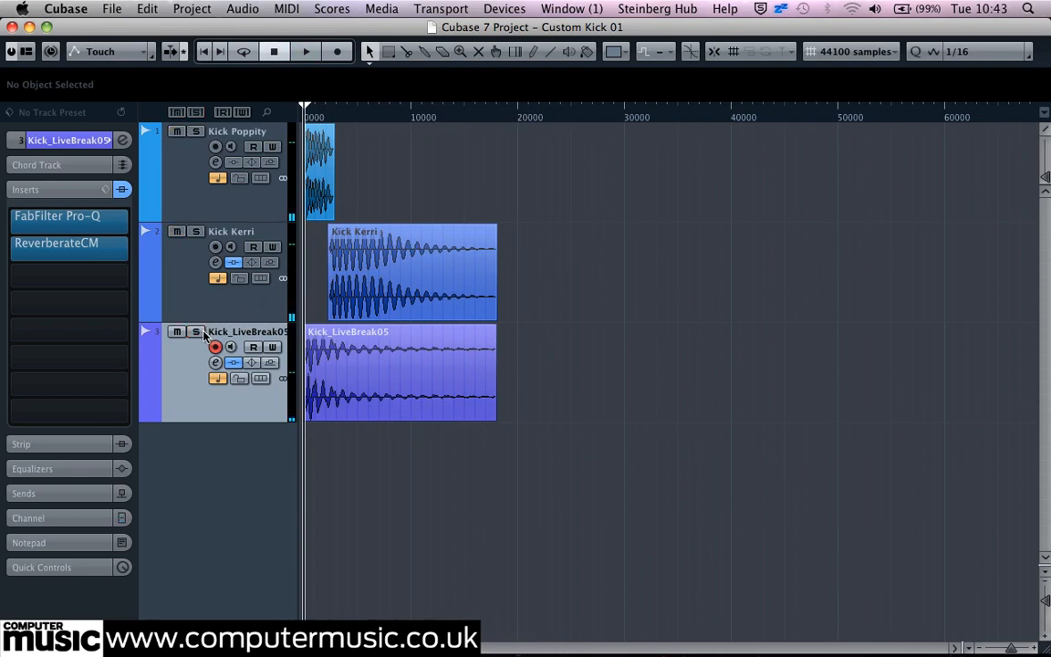
Play all three kick layers together several times to judge the room reverb in the mix
key("space")
key("space")
key("space")
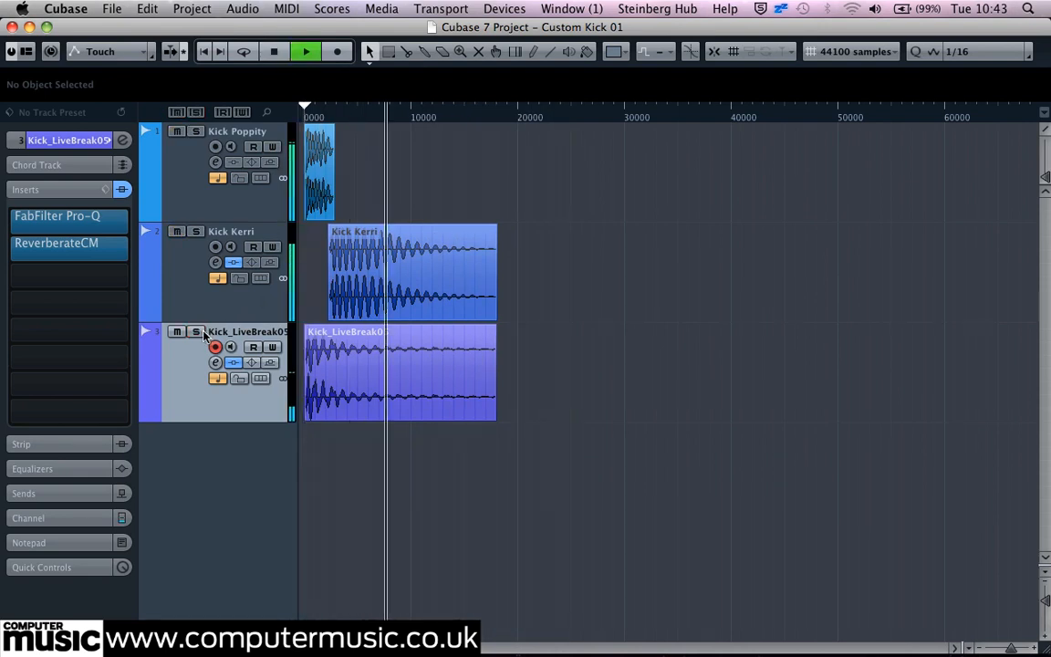
key("space")
key("space")
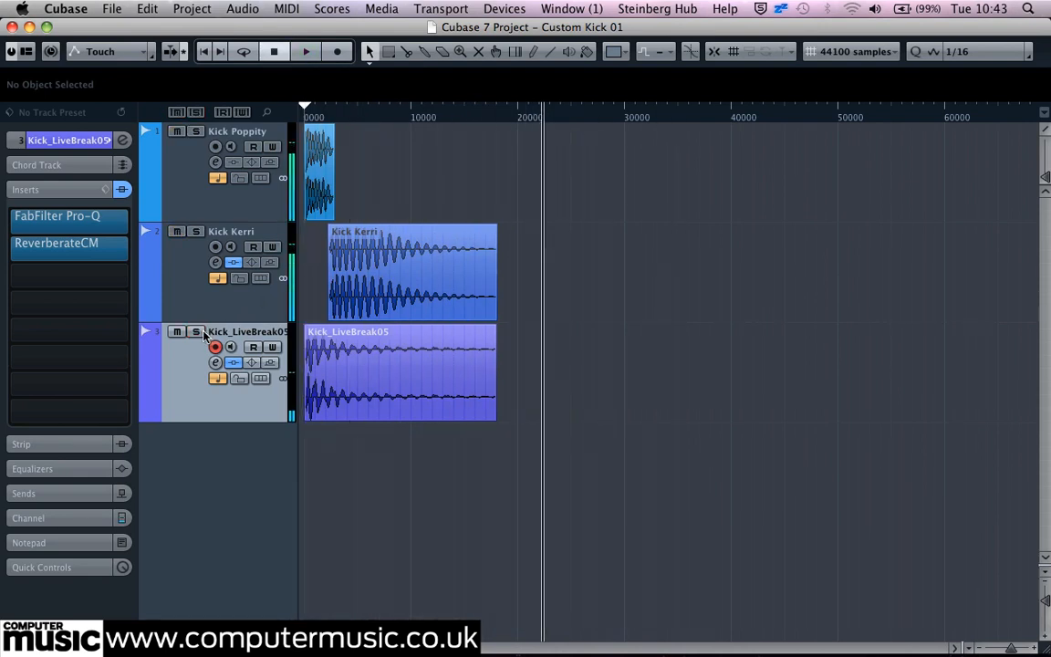
key("space")
key("space")
key("space")
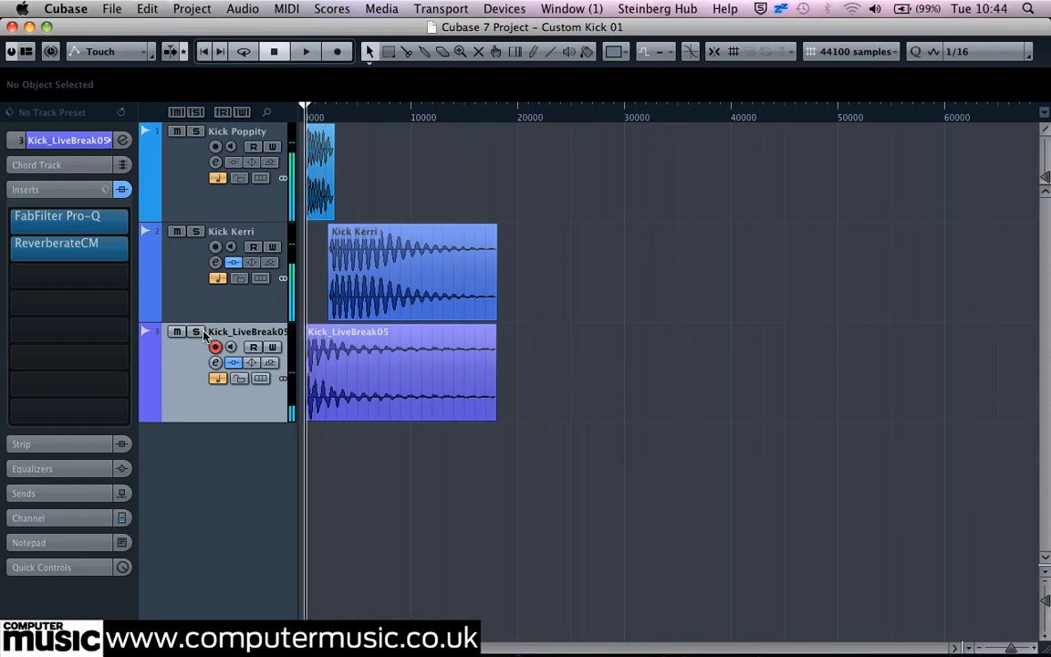
Open the MixConsole and add a group channel to the three selected kick channels
key("F3")
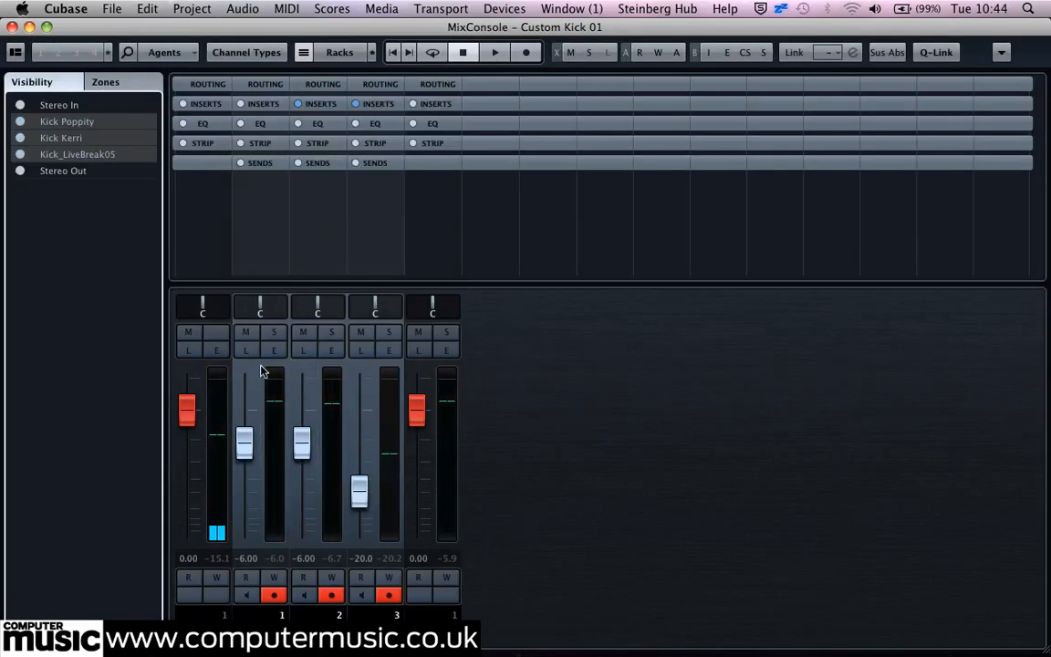
right_click(280, 253)
left_click(388, 426)
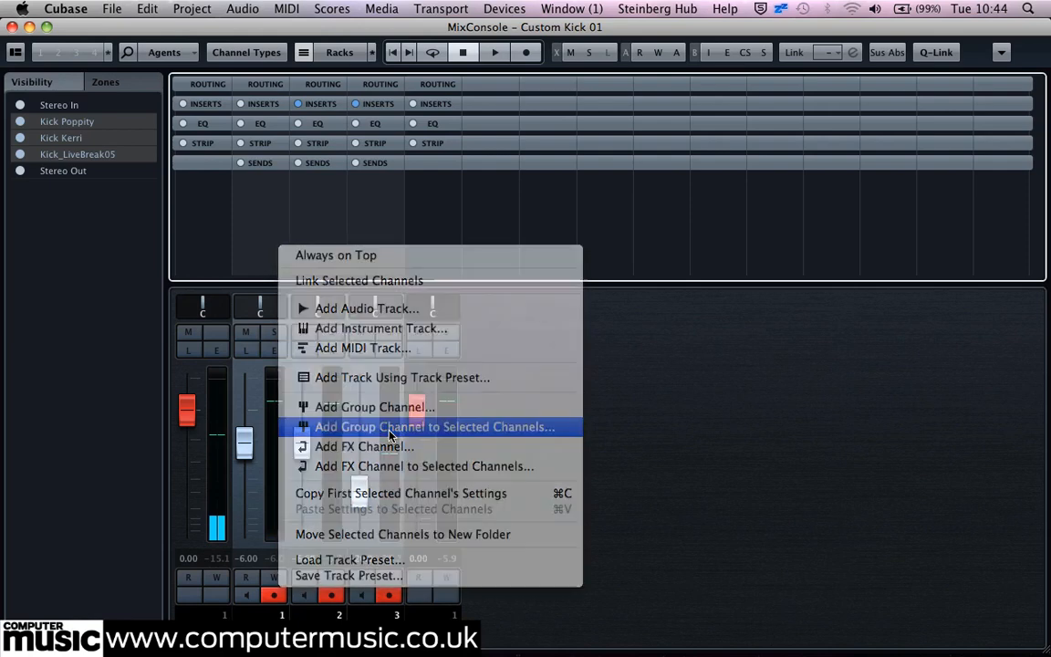
left_click(725, 198)
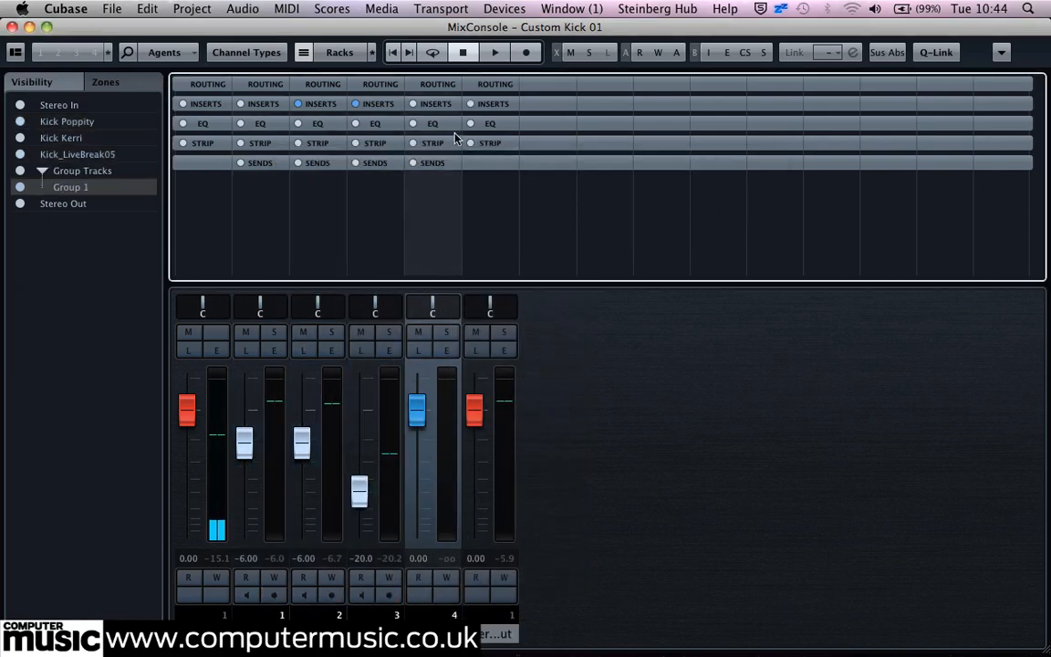
Load Vari Comp as the first insert effect on the Group 1 channel and move its window below the channel racks' headers
left_click(414, 105)
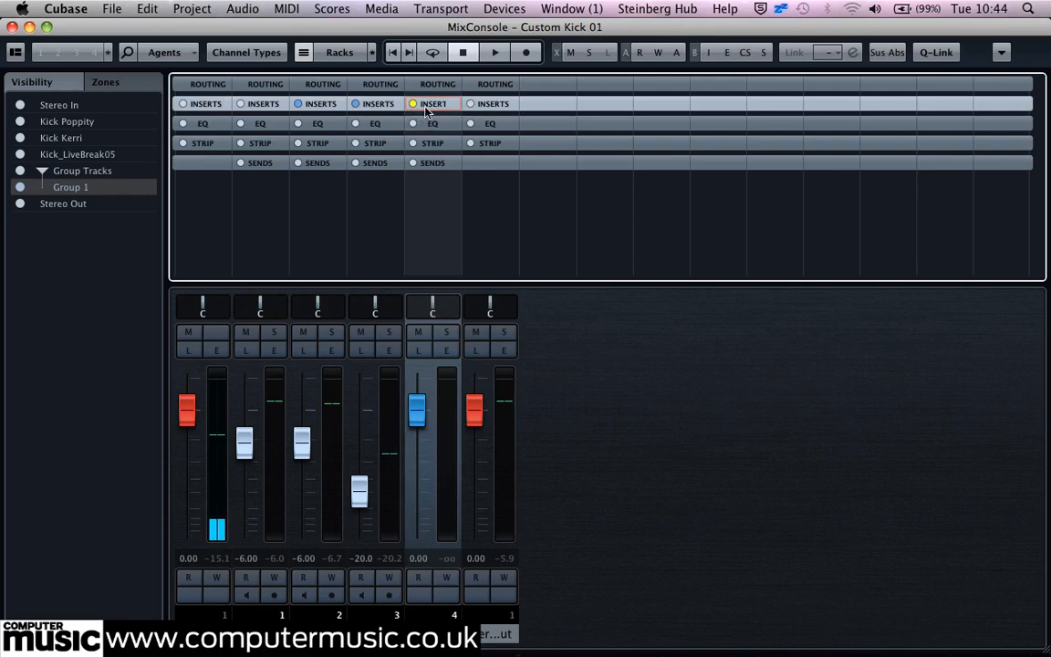
left_click(425, 111)
left_click(426, 122)
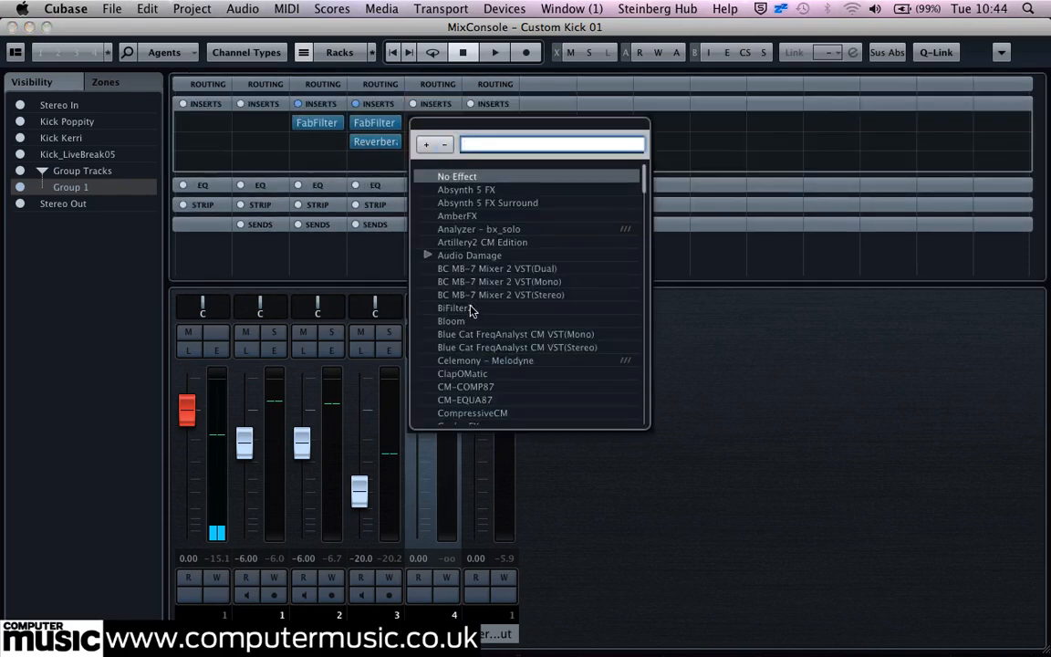
scroll(470, 308, "down", 20)
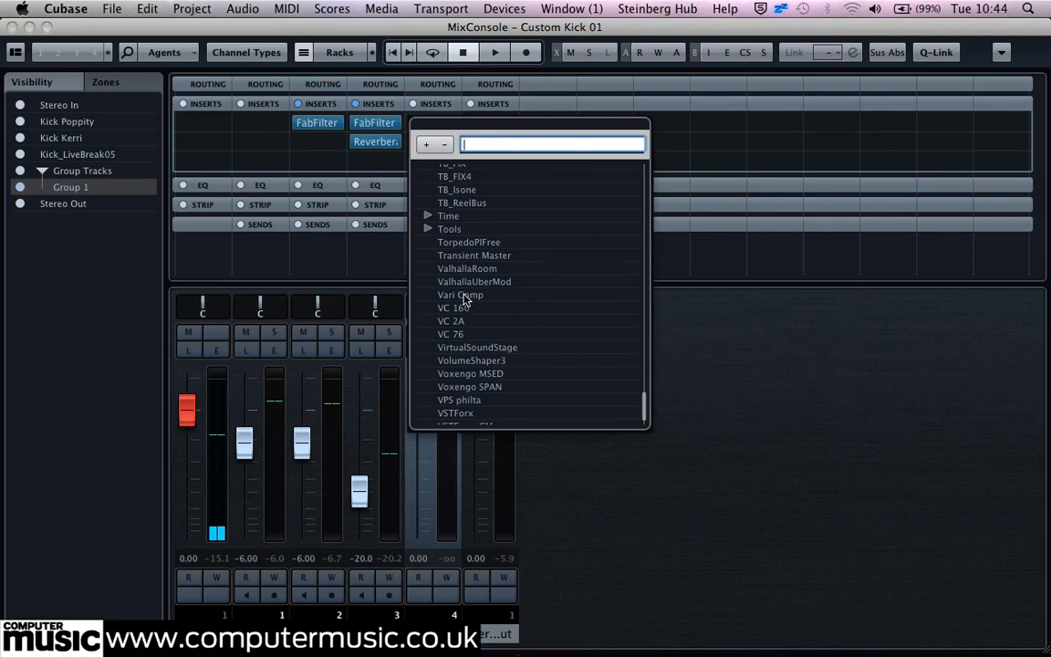
left_click(461, 294)
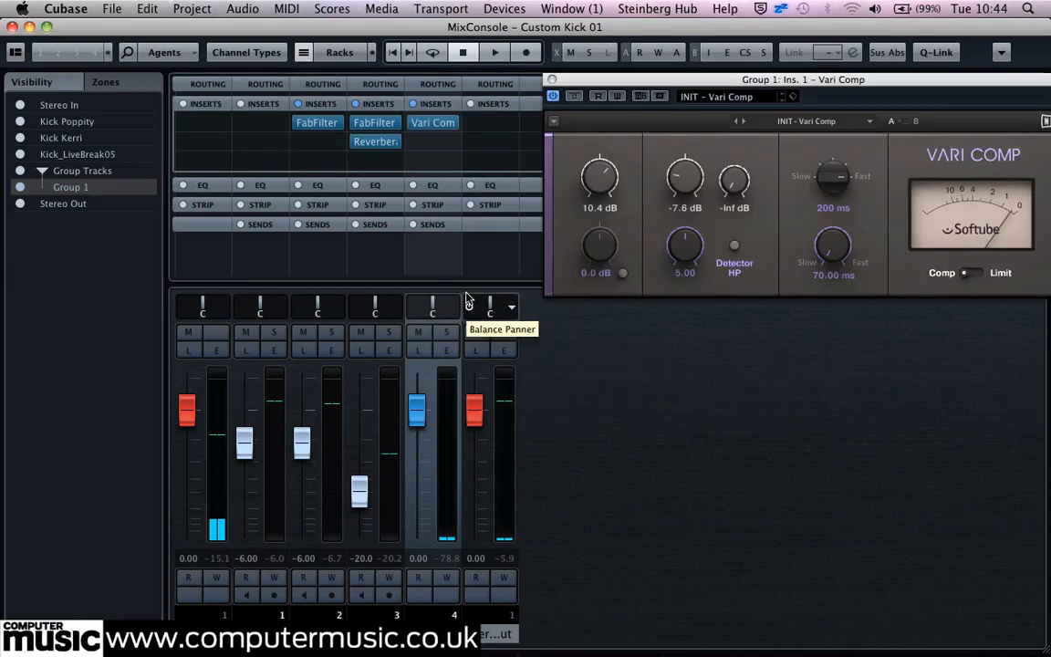
left_click_drag(618, 84, 552, 125)
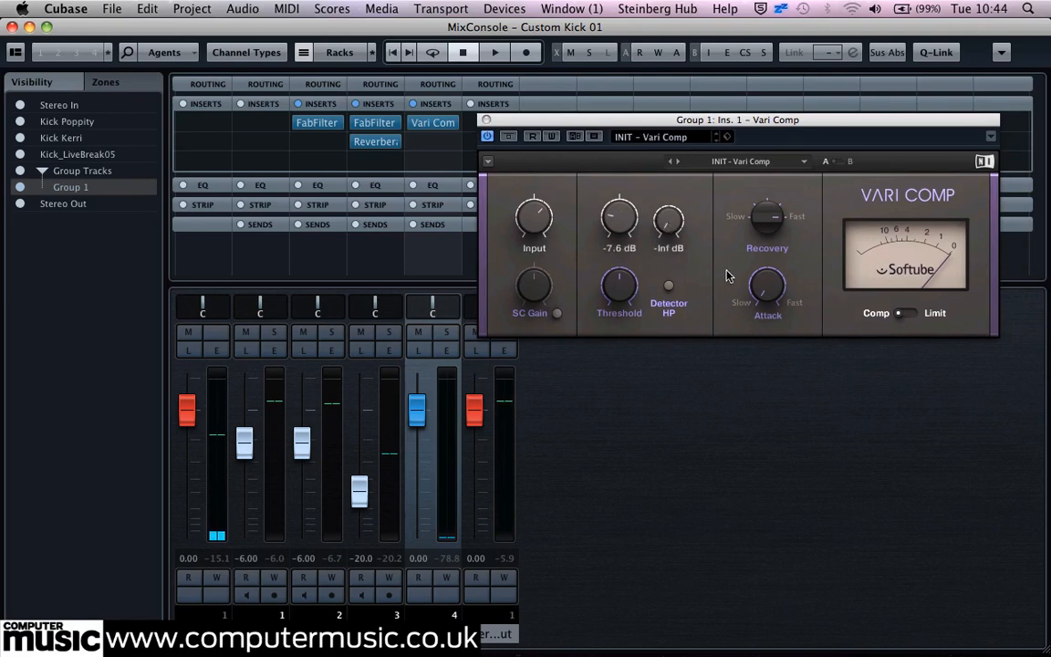
Raise Vari Comp's Threshold, set its Output to -8.8 dB and play the grouped kick repeatedly to check the compression
left_click_drag(627, 274, 629, 254)
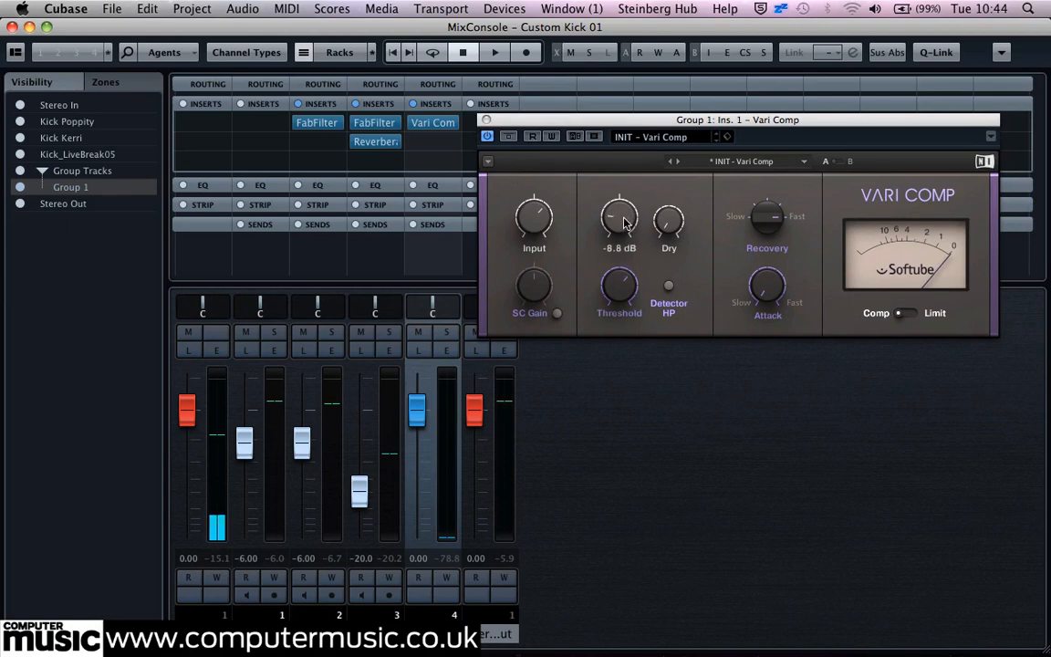
key("space")
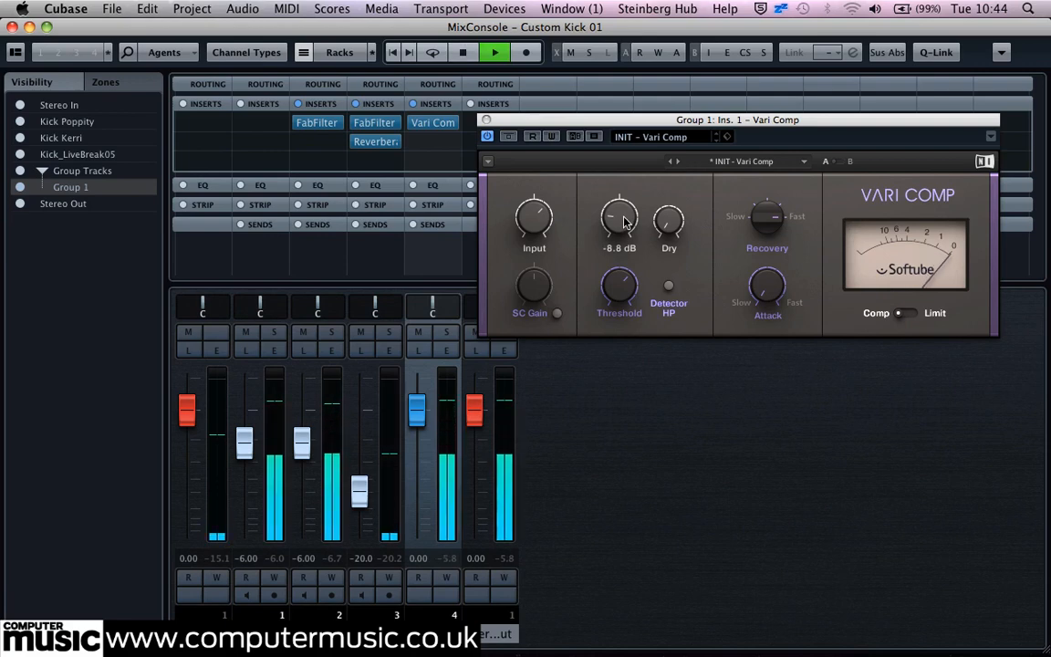
key("space")
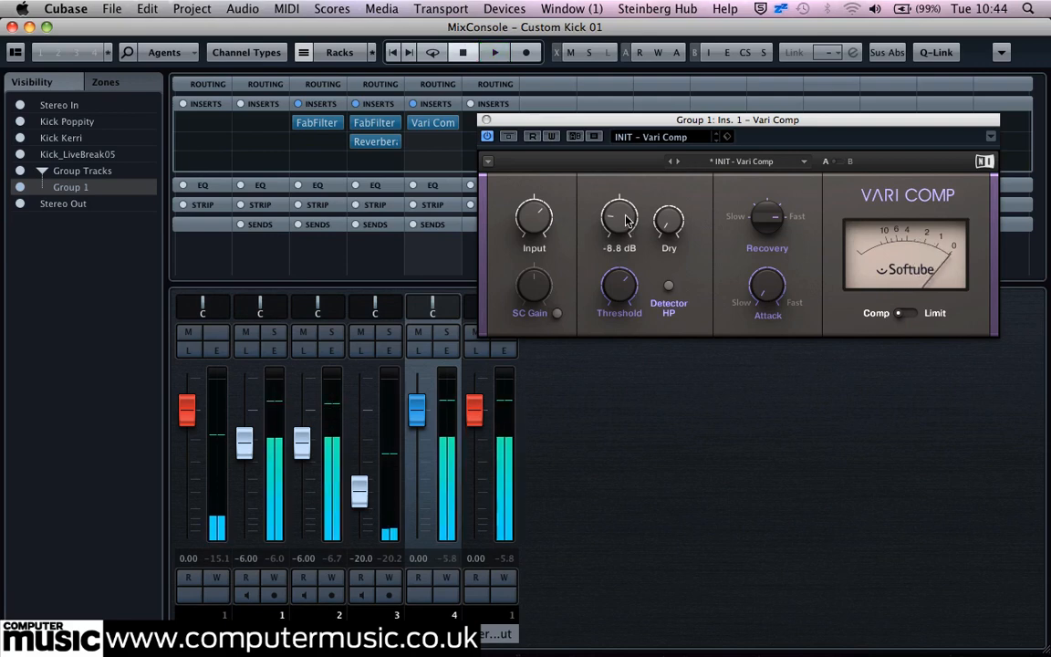
key("space")
key("space")
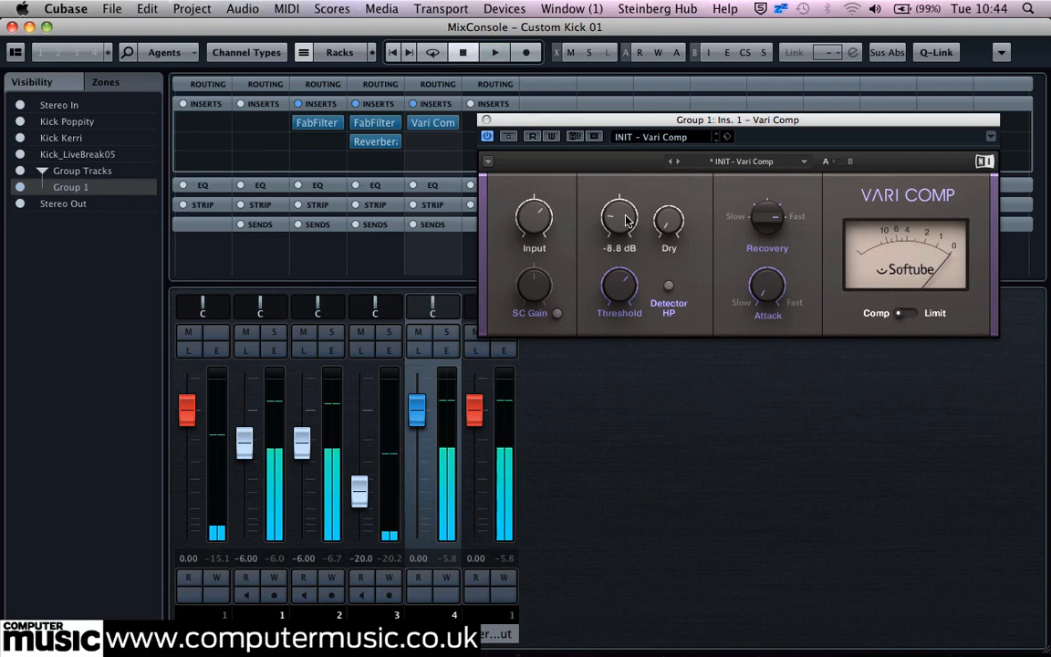
key("space")
key("space")
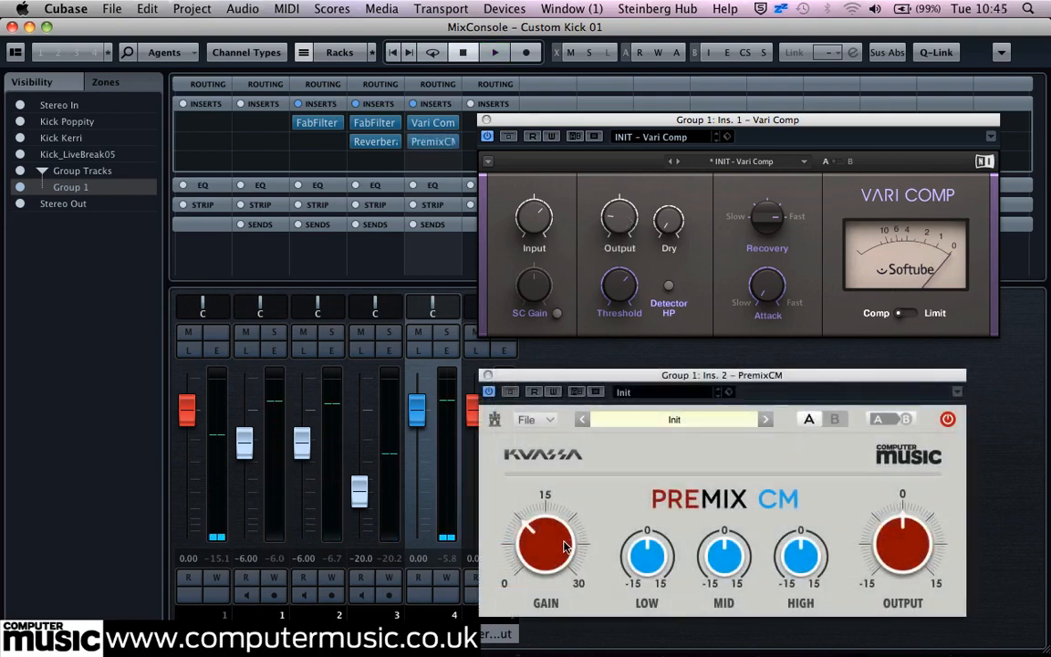
Set PremixCM's Gain to 15, lower its Output slightly below 0 and play the kick to check the level
left_click_drag(565, 546, 565, 522)
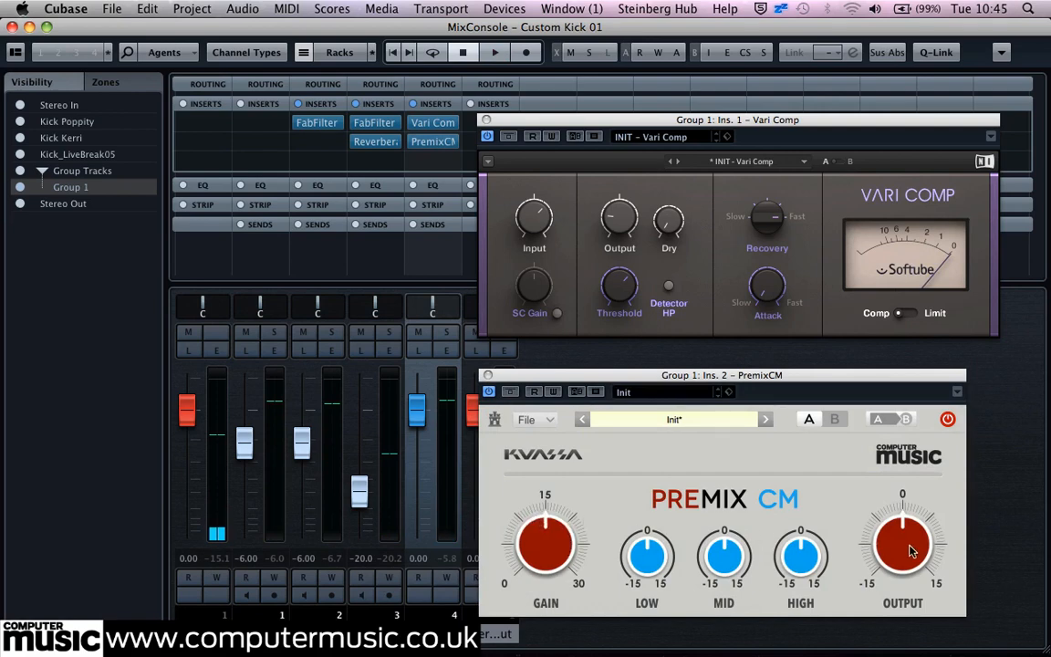
left_click_drag(916, 541, 916, 543)
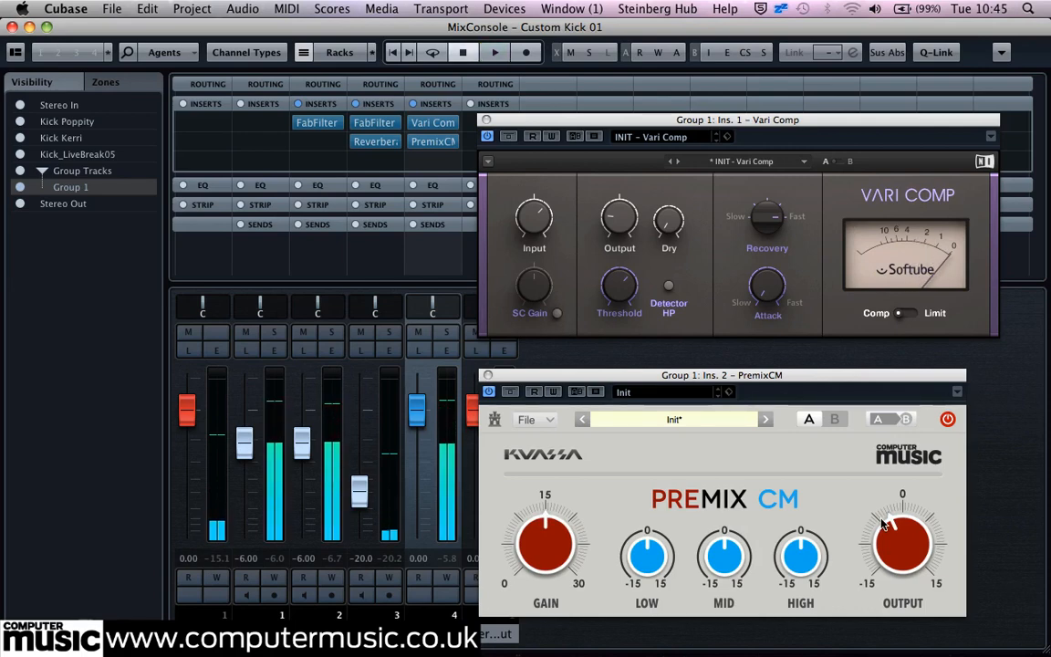
key("space")
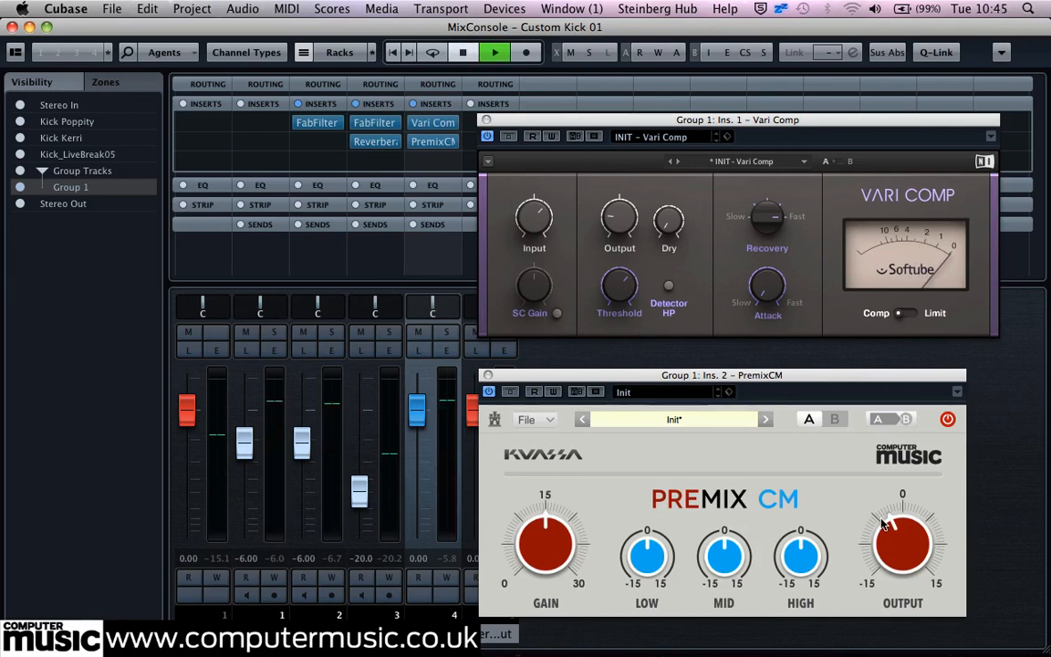
key("space")
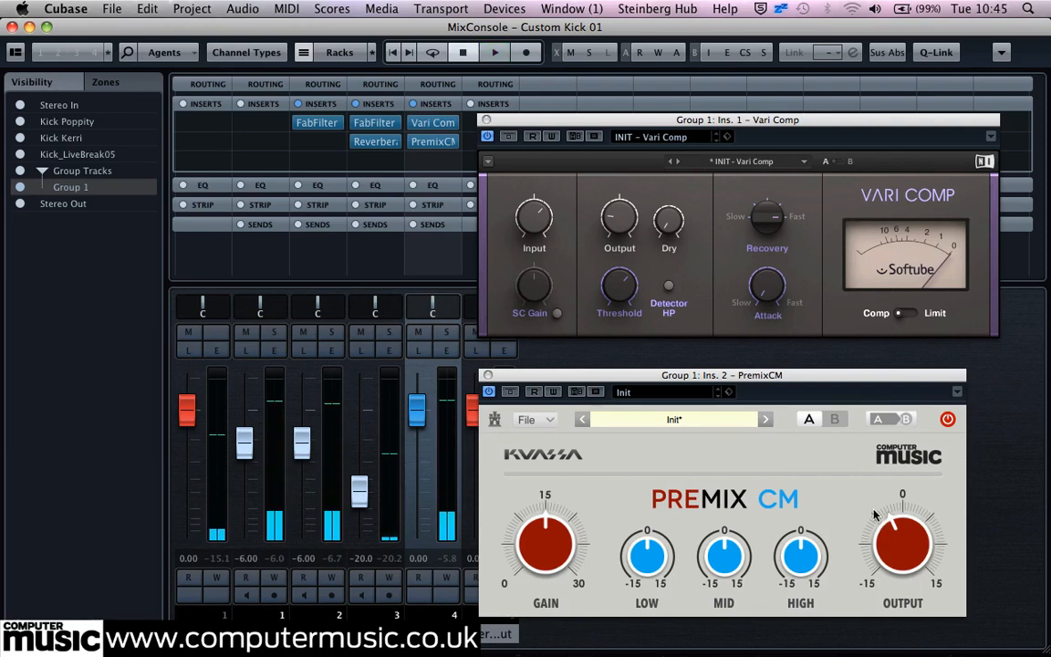
Return to the project window, move the Vari Comp and PremixCM windows clear of the clips and play the processed kick several times
key("F3")
key("space")
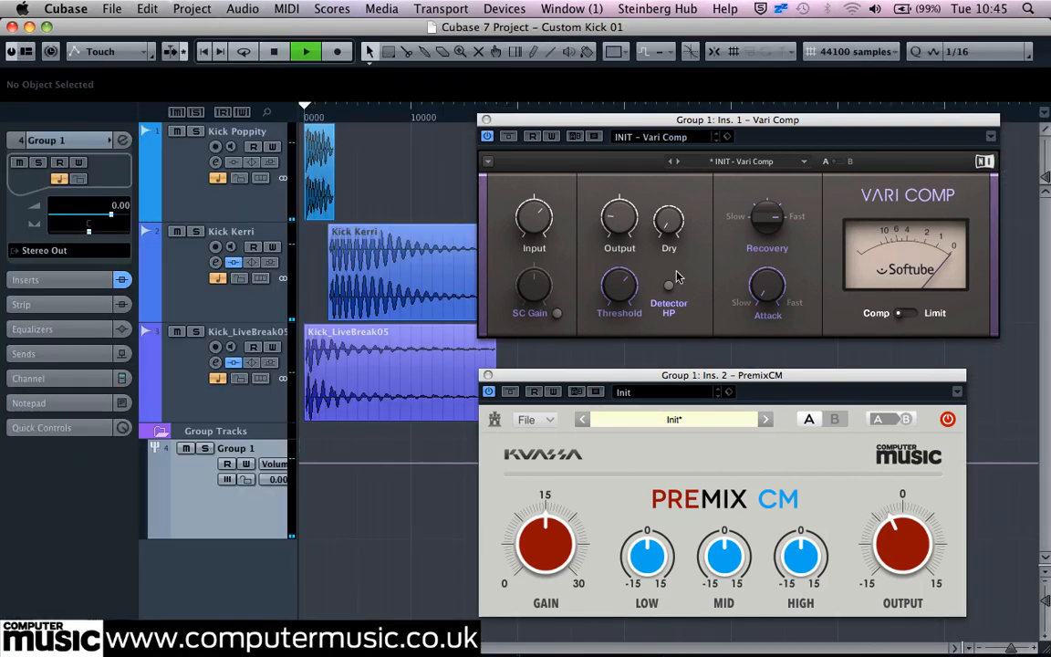
key("space")
left_click_drag(574, 120, 624, 96)
left_click_drag(603, 376, 656, 354)
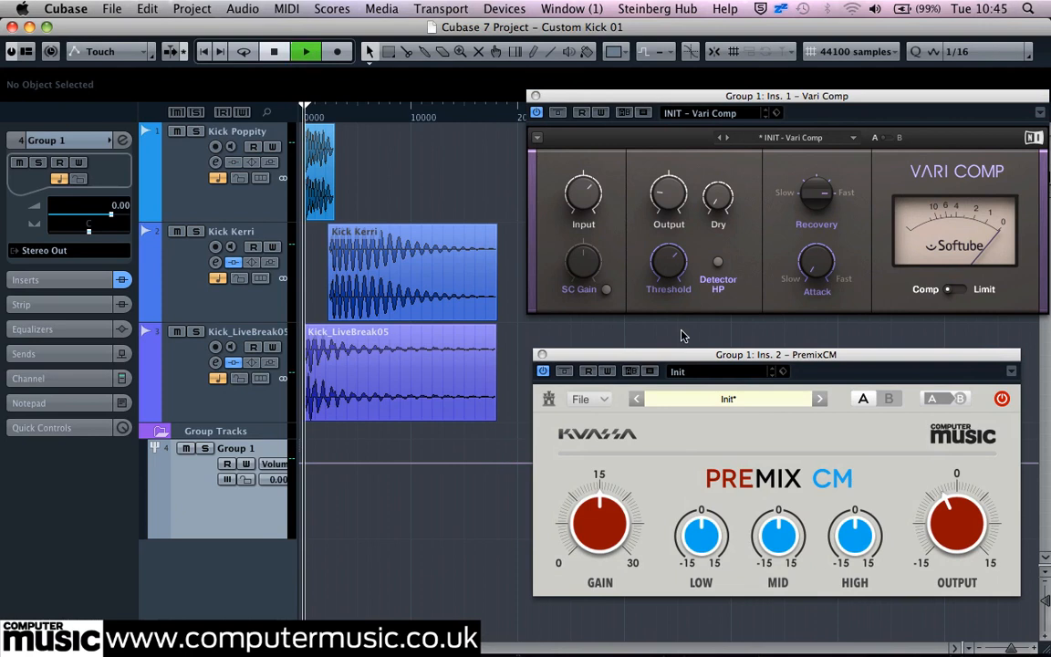
key("space")
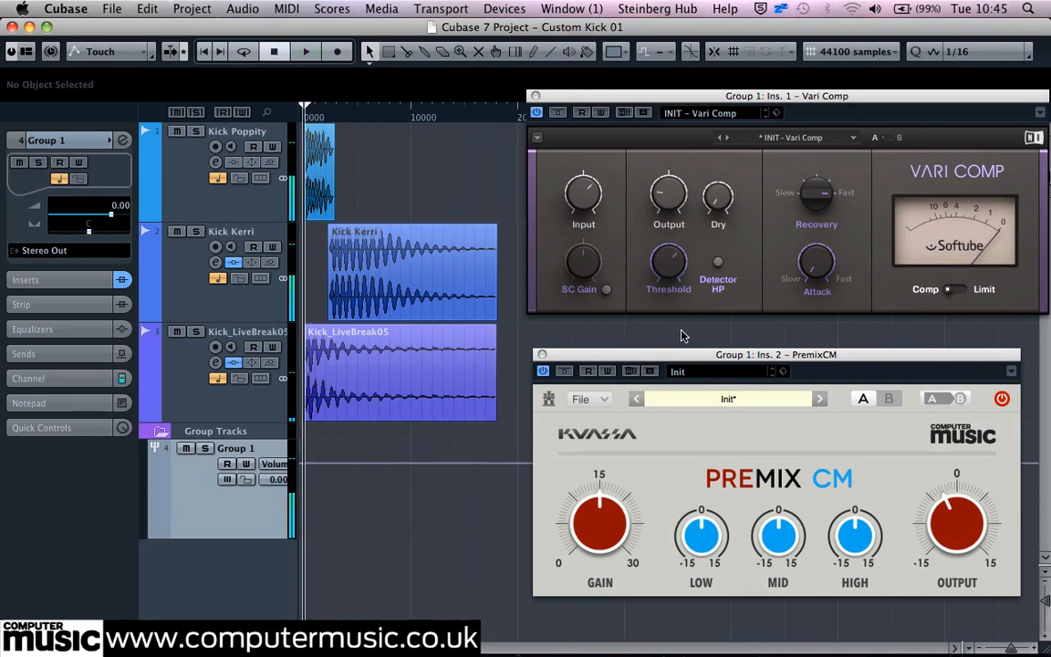
key("space")
key("space")
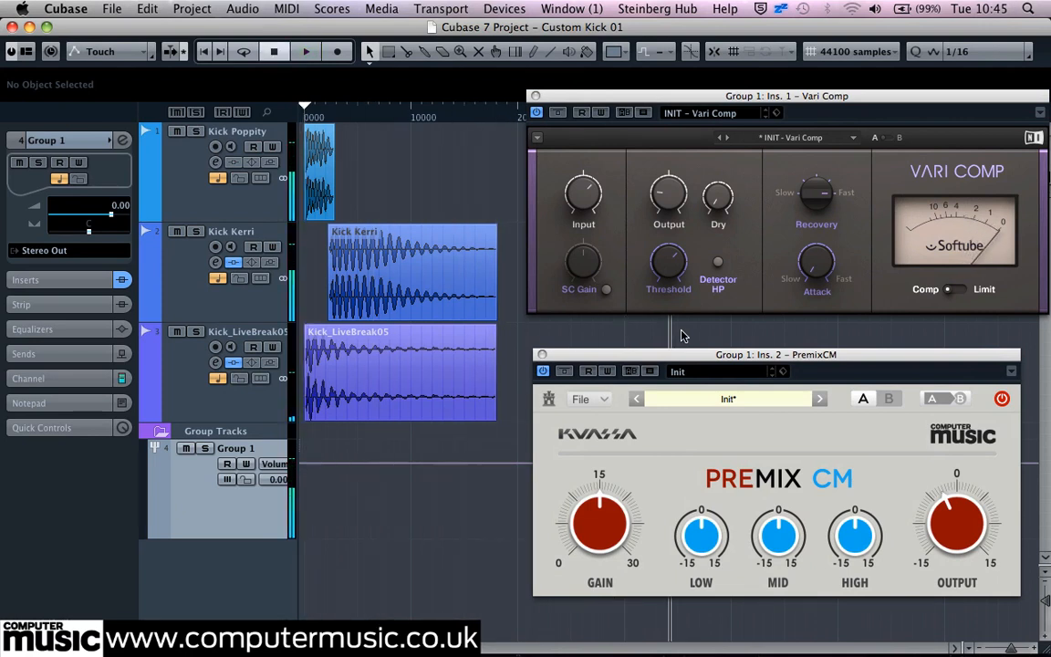
key("period")
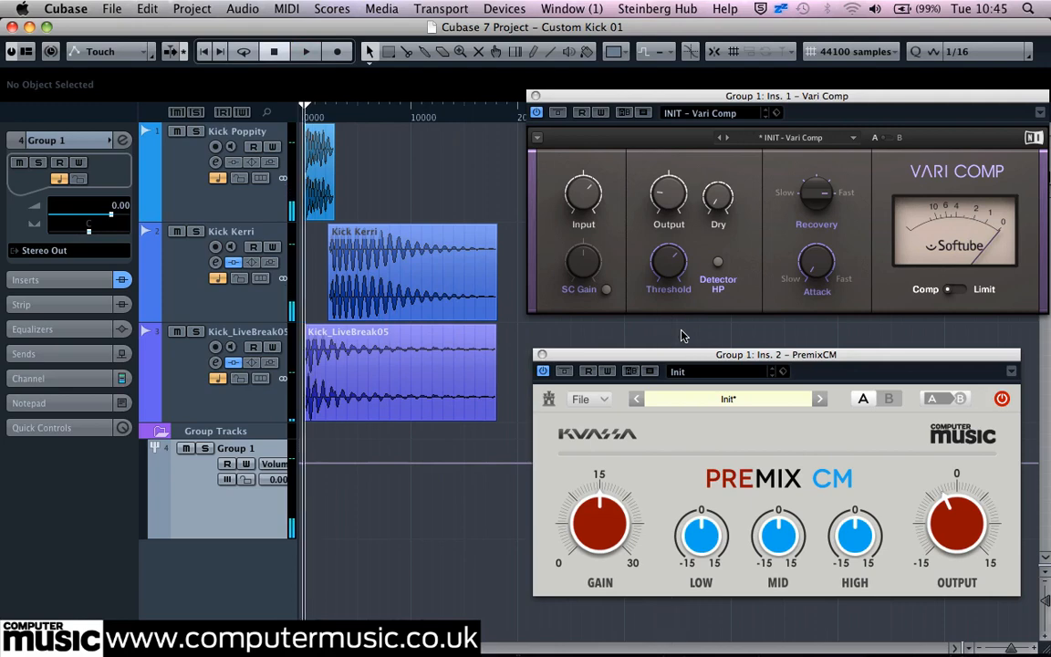
Set the locators to the length of the Kick_LiveBreak05 clip and open the Audio Mixdown export settings
left_click(447, 374)
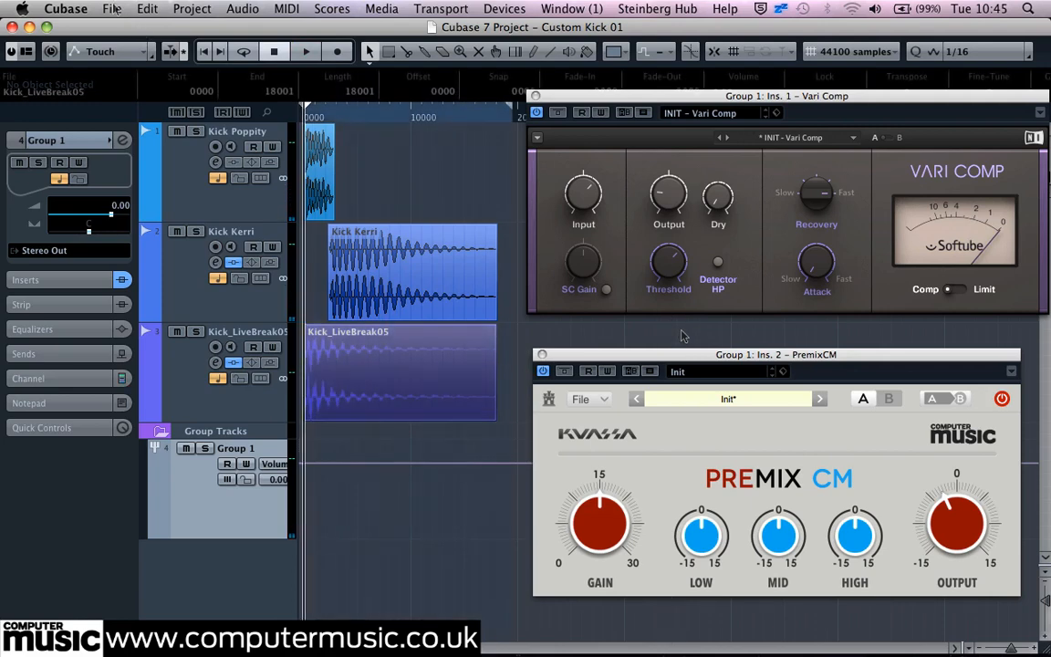
left_click(112, 8)
mouse_move(164, 277)
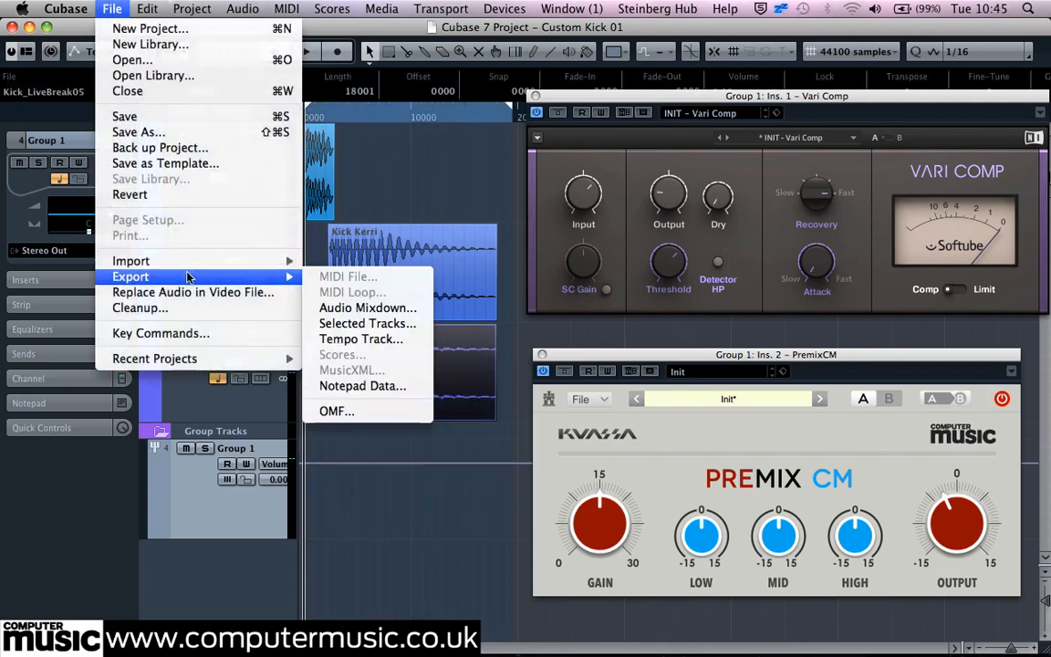
left_click(365, 309)
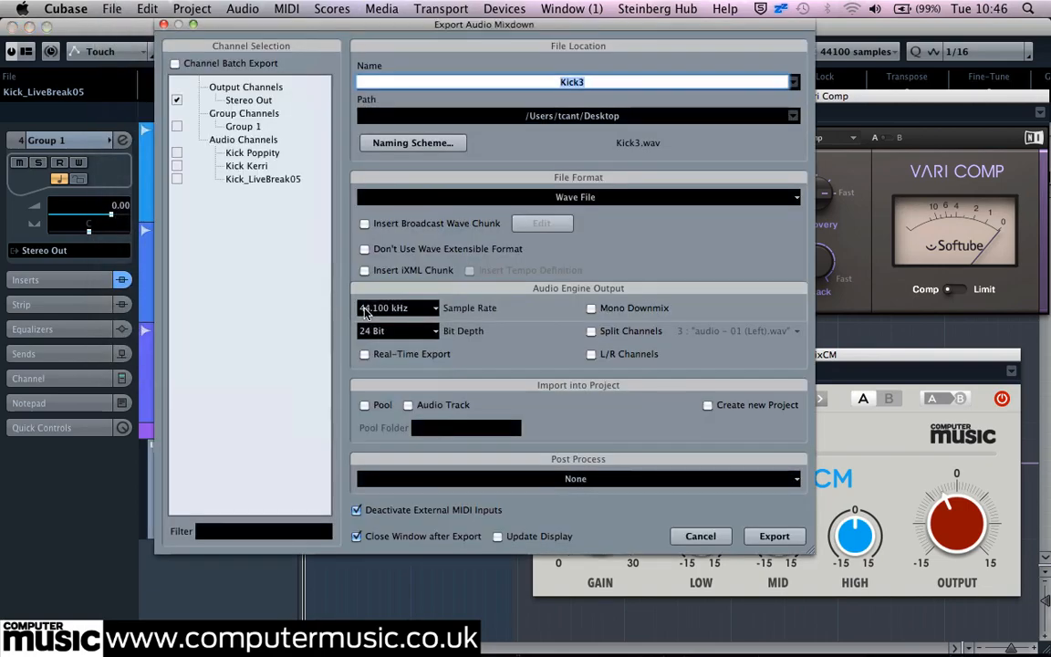